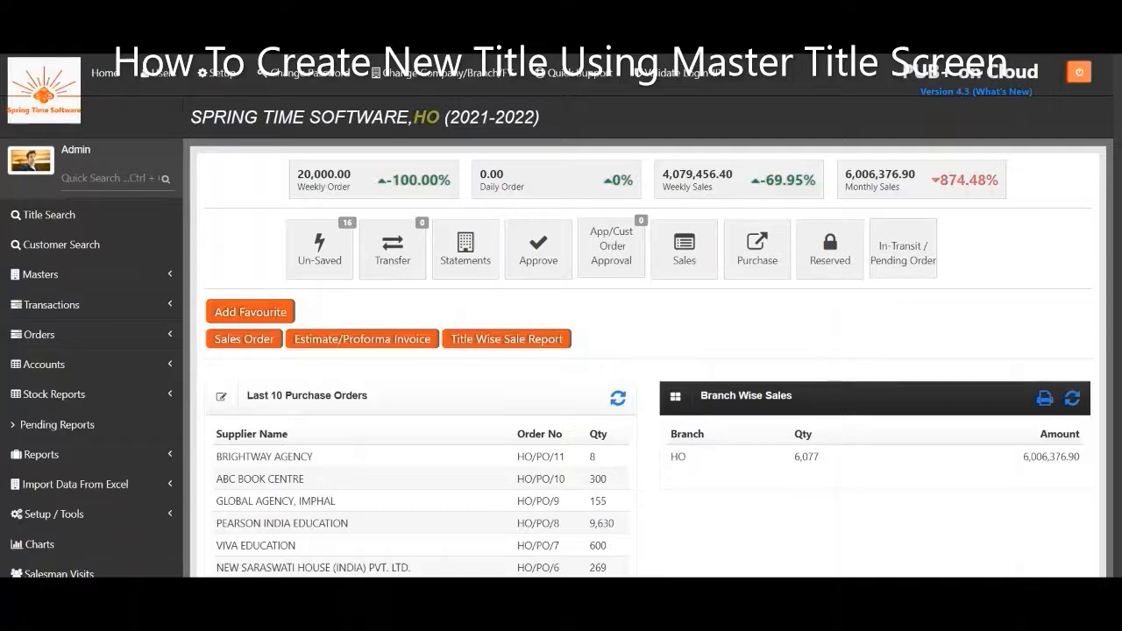
Expand Masters and open Master Title via a Quick Search for 'Master Title'.
left_click(66, 277)
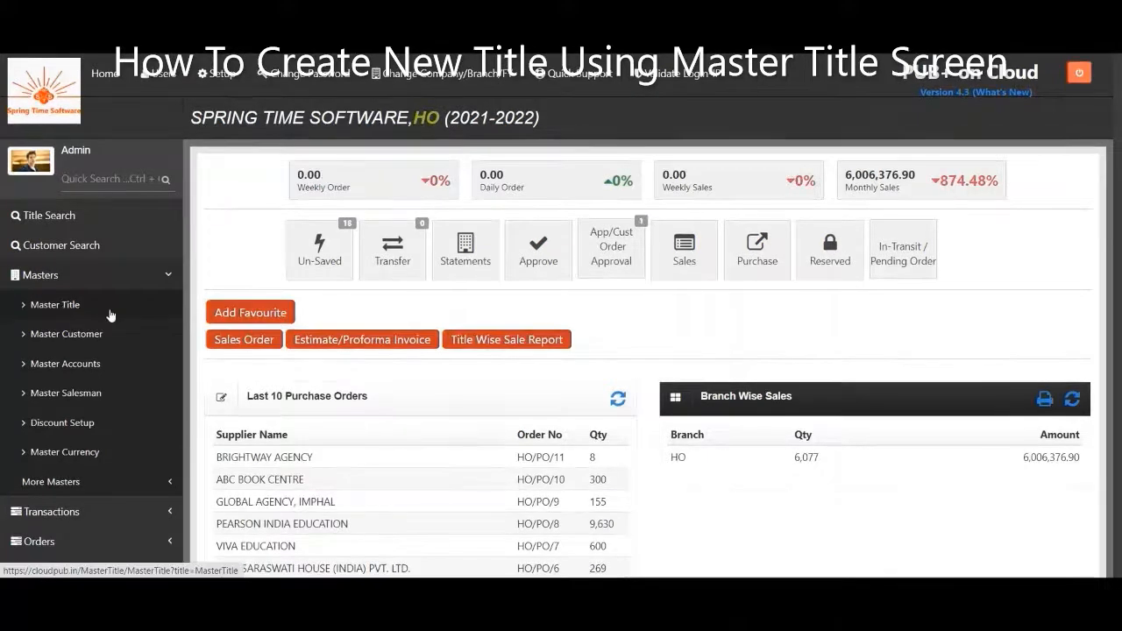
left_click(120, 182)
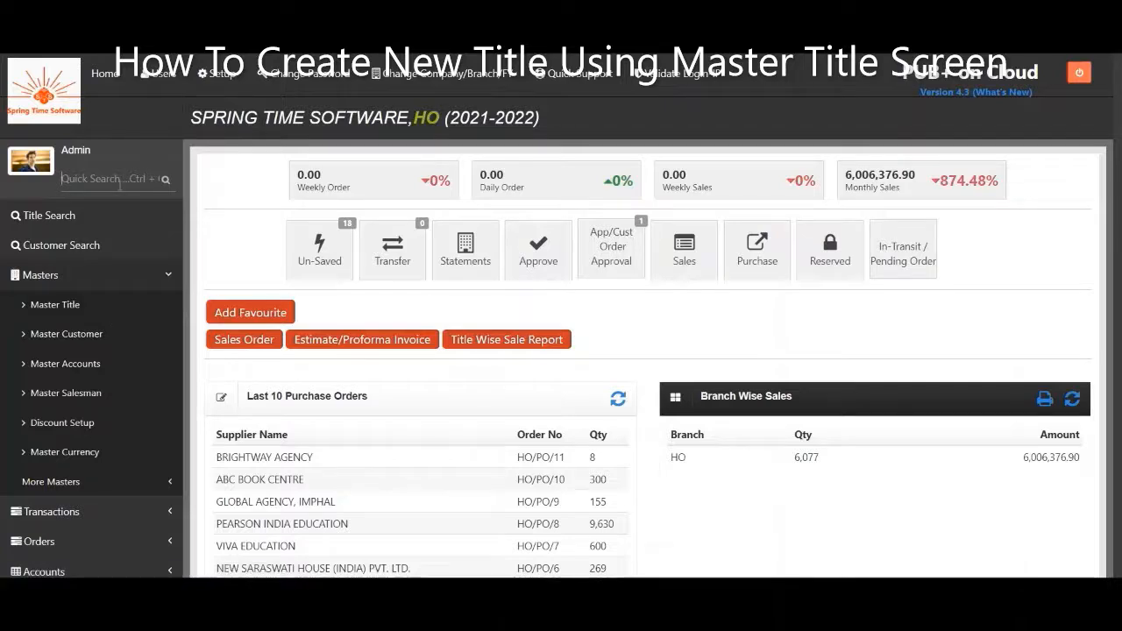
type("Master Title")
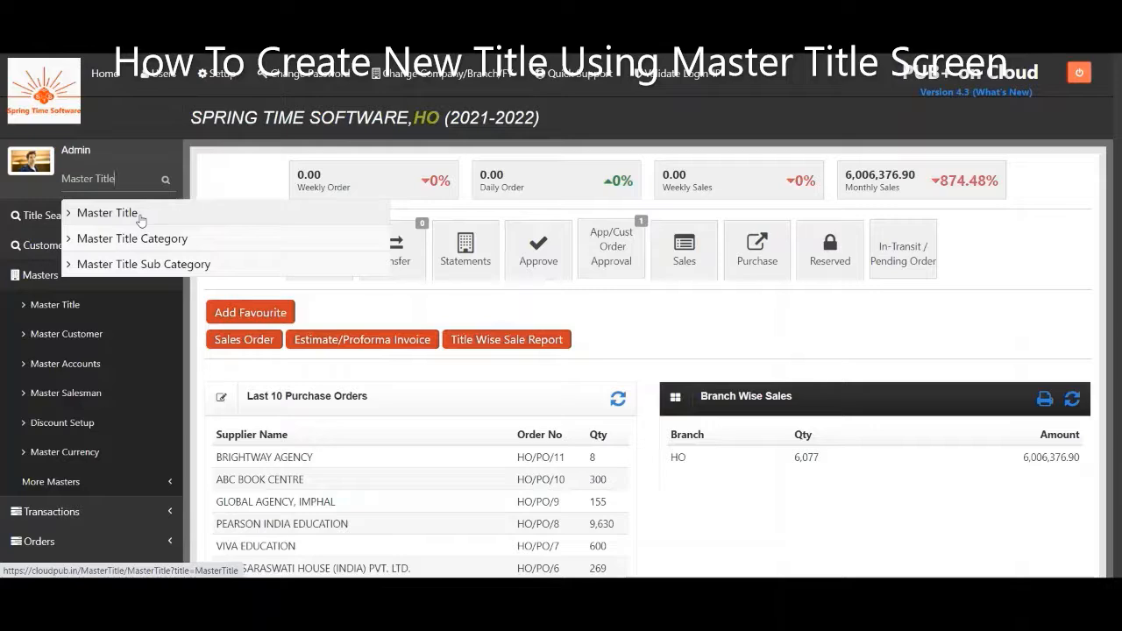
left_click(137, 217)
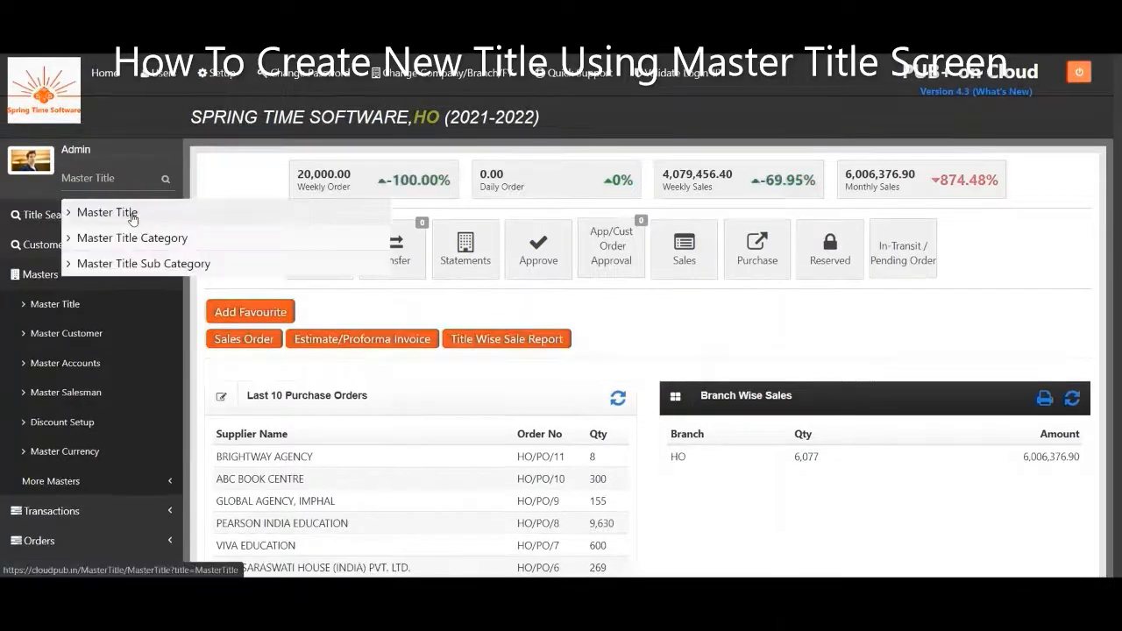
left_click(132, 215)
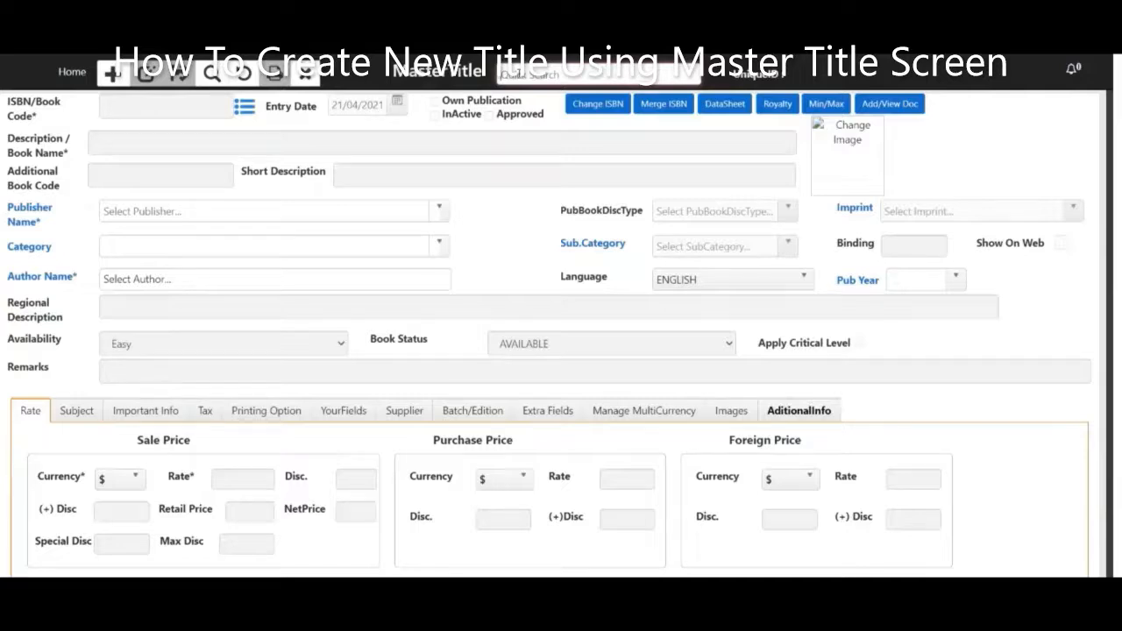
Search 'Story of My Life' and load the existing STORY OF MY LIFE PART ONE record.
type("Story of My Life")
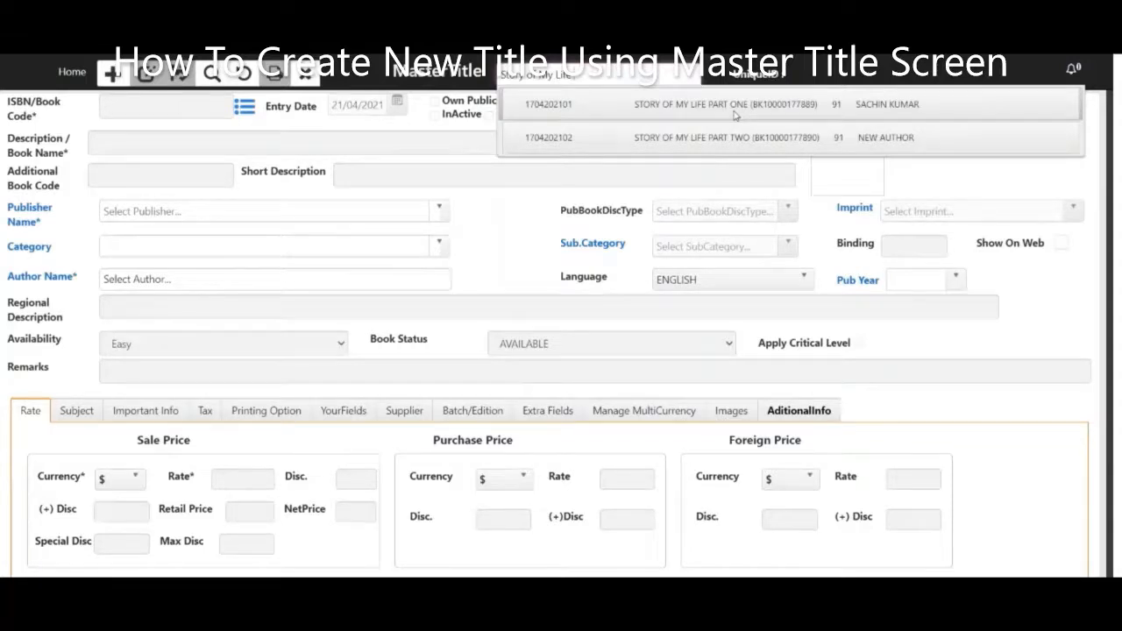
left_click(735, 114)
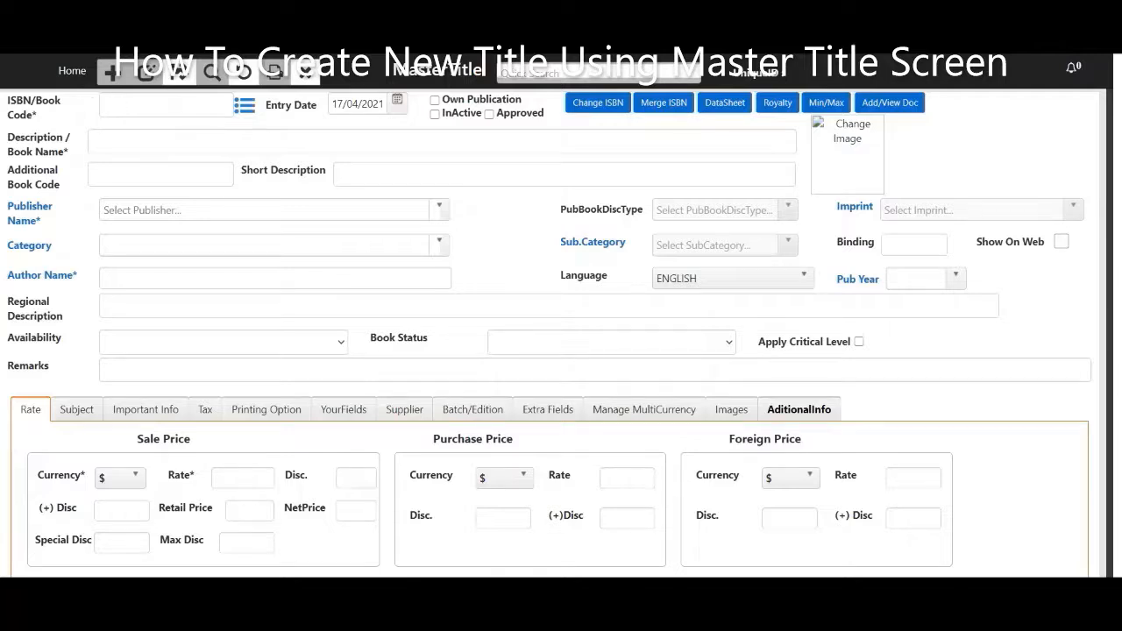
left_click(246, 112)
left_click(194, 106)
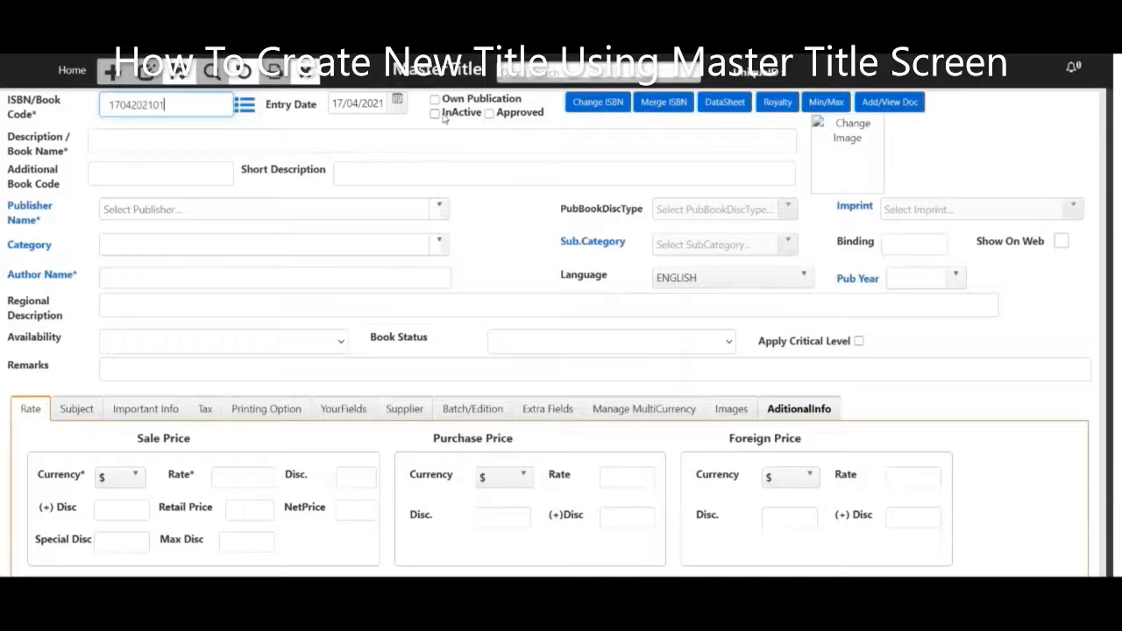
left_click(152, 142)
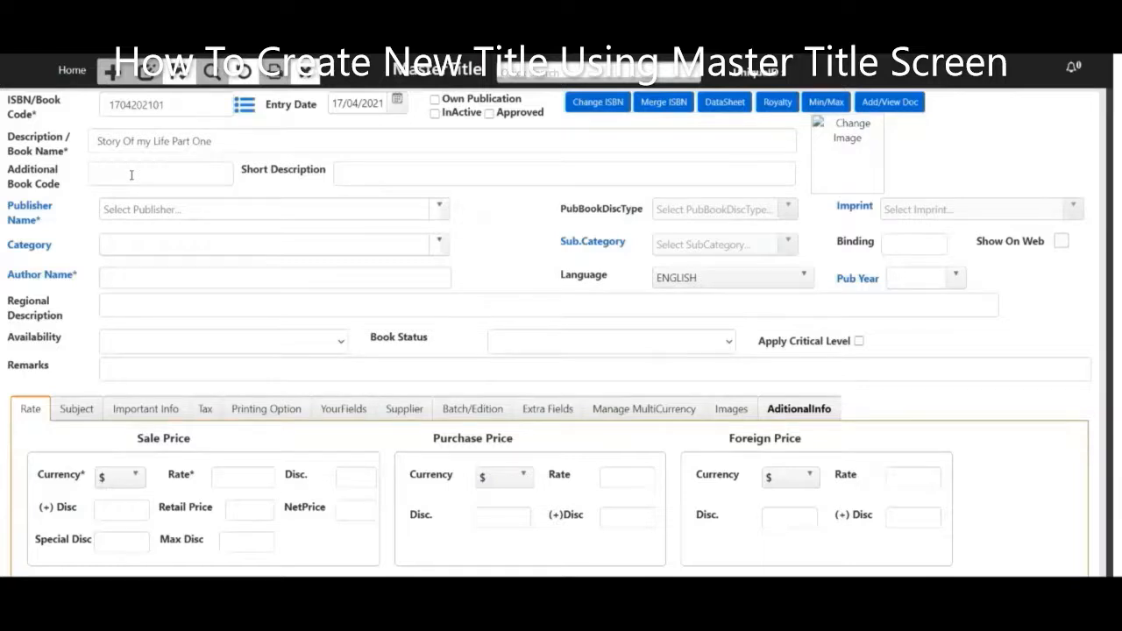
left_click(132, 175)
type("17April01")
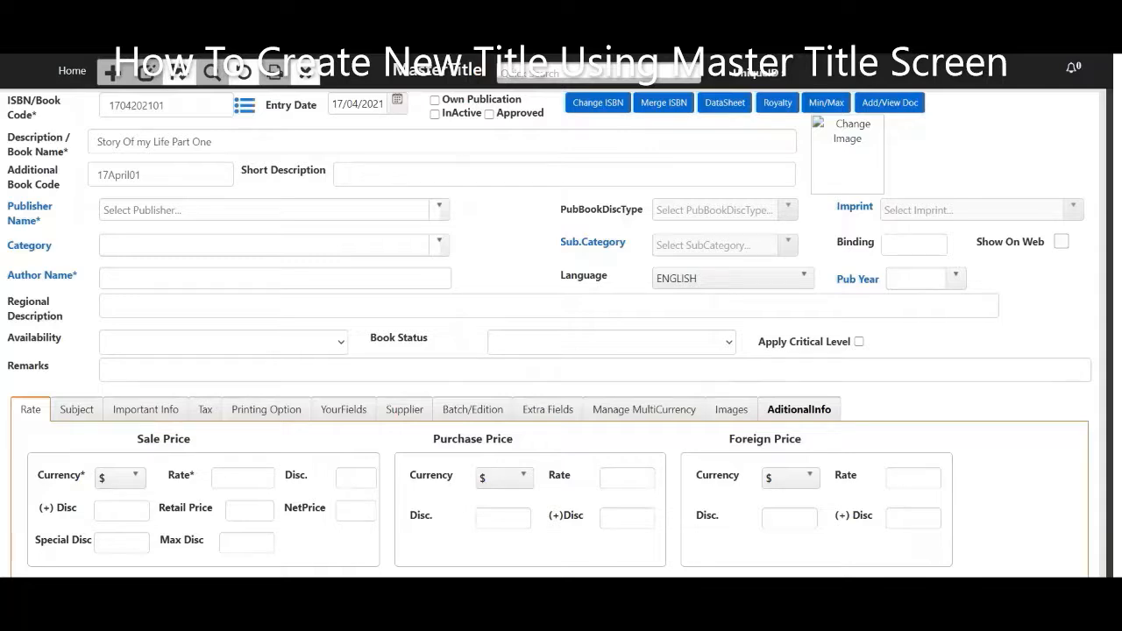
type("Story Of My Life is a Biography")
left_click(520, 175)
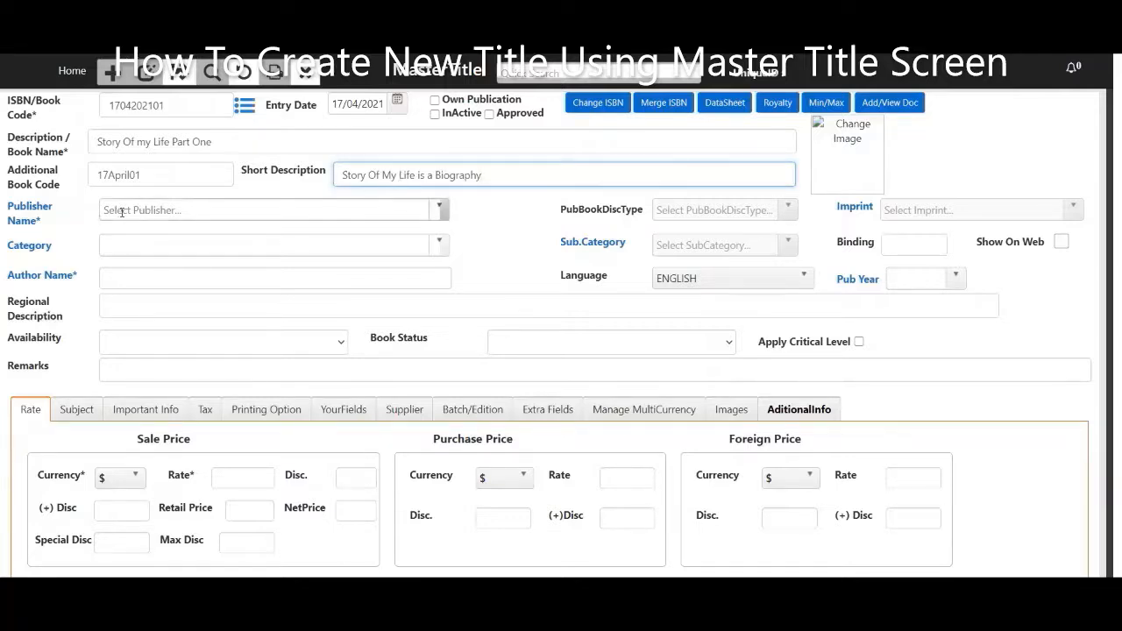
Choose A & C Black from the Publisher Name dropdown.
left_click(440, 209)
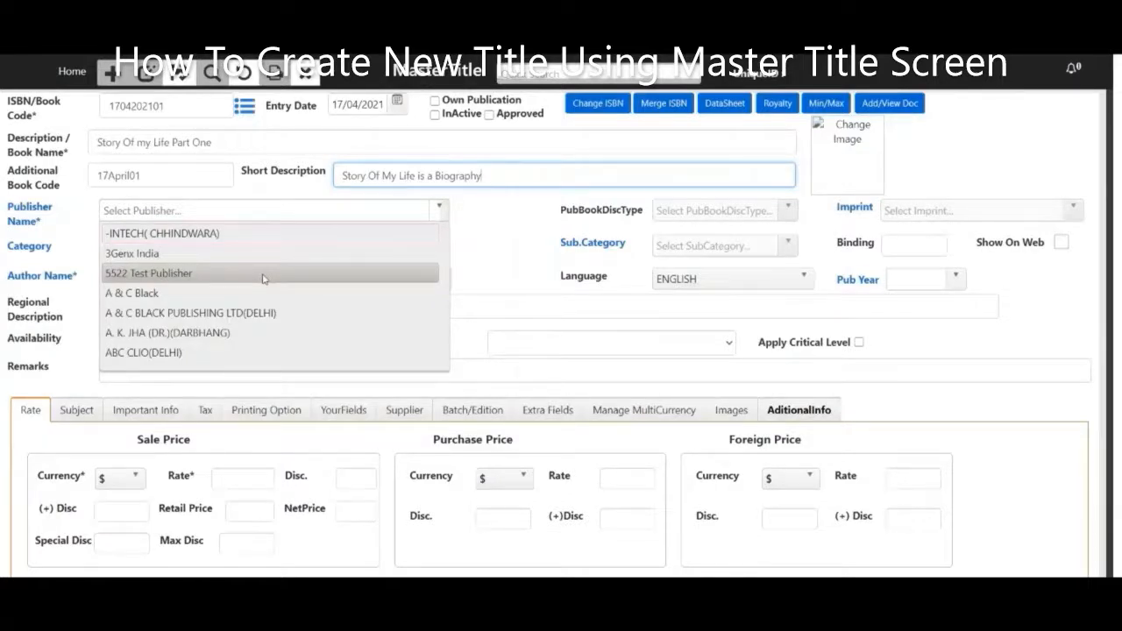
left_click(244, 293)
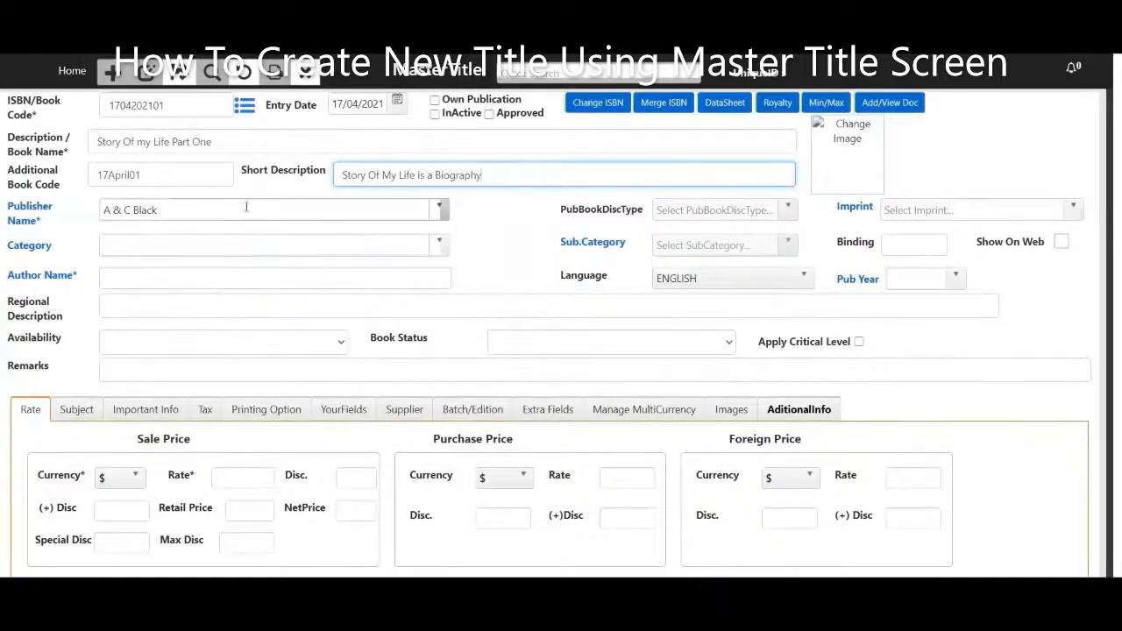
left_click(433, 212)
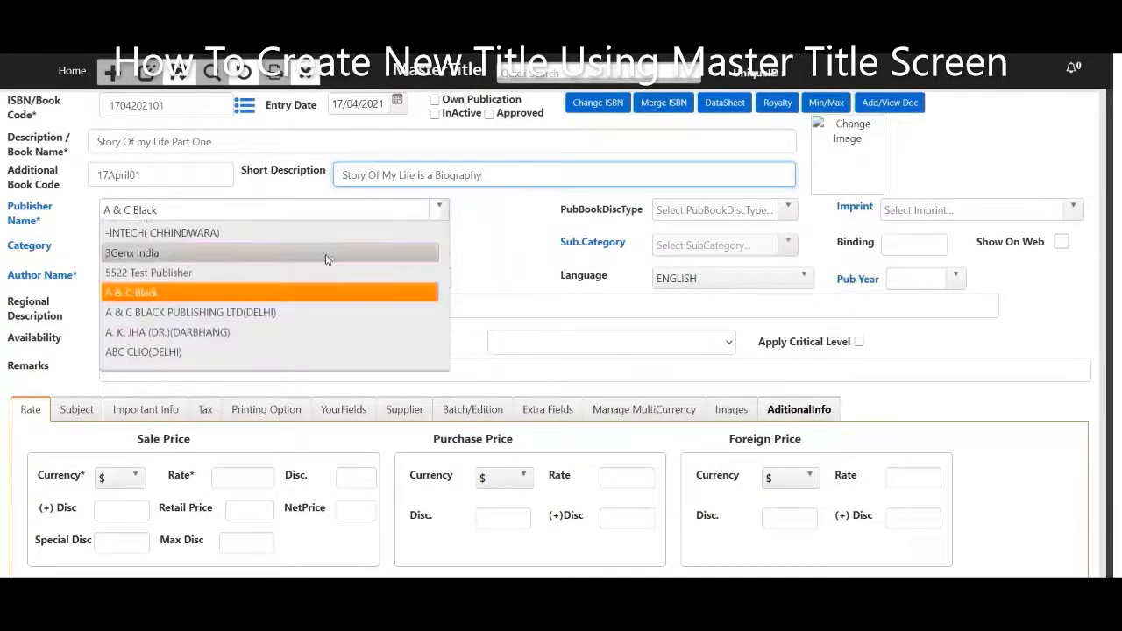
scroll(301, 296, "down", 5)
scroll(301, 296, "down", 6)
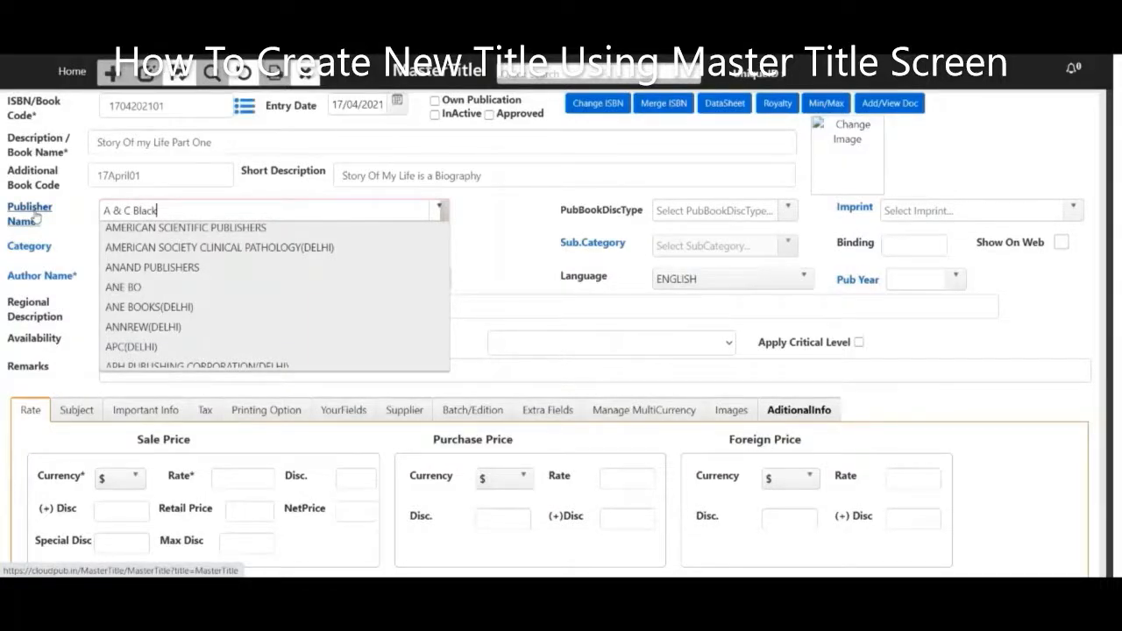
left_click(35, 218)
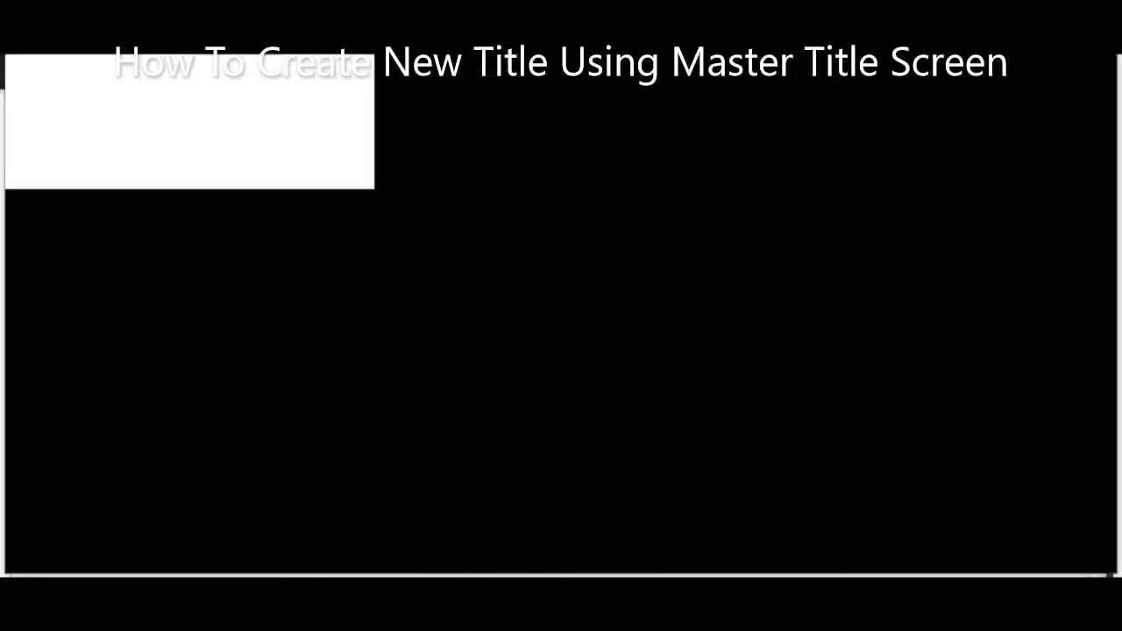
Set category New category and sub-category New sub category, leaving Show on Web unchecked.
type("New")
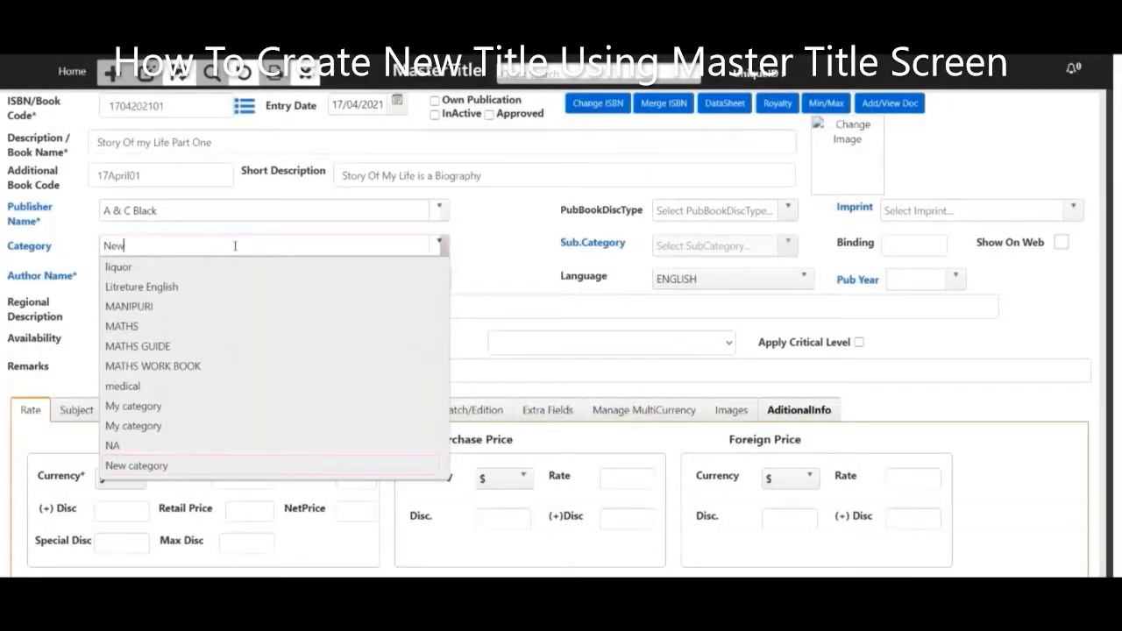
key("Return")
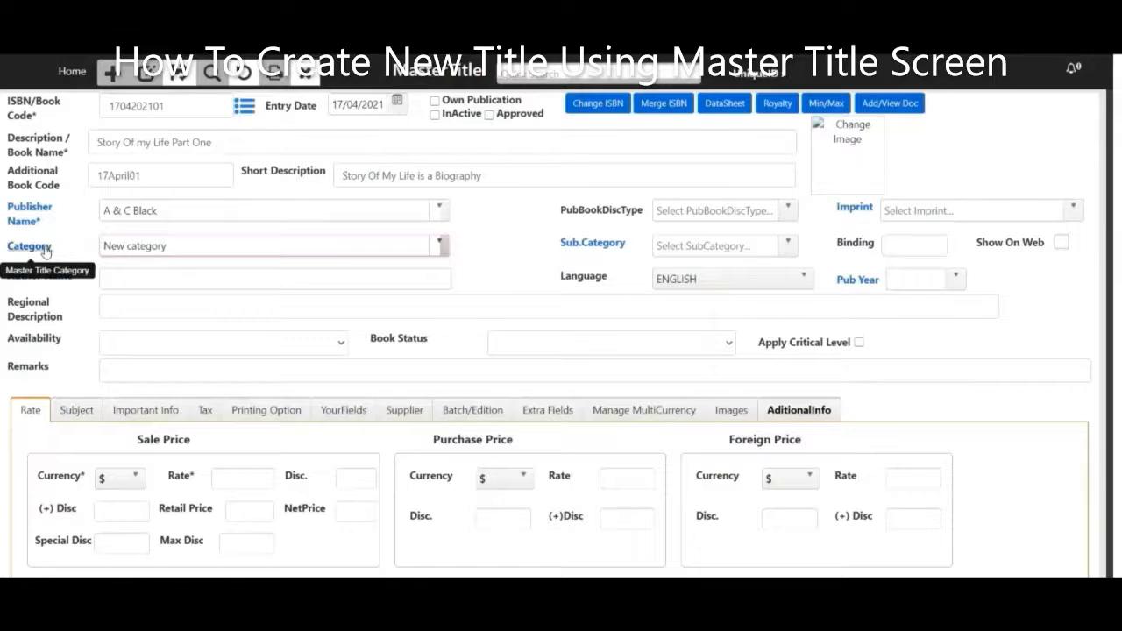
left_click(788, 244)
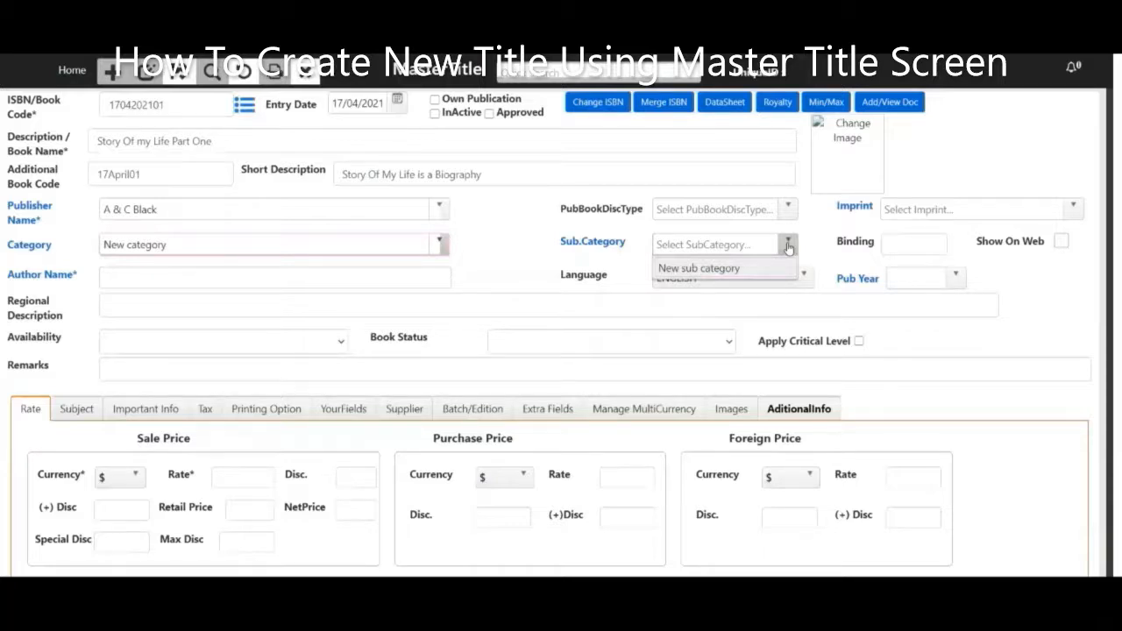
left_click(789, 246)
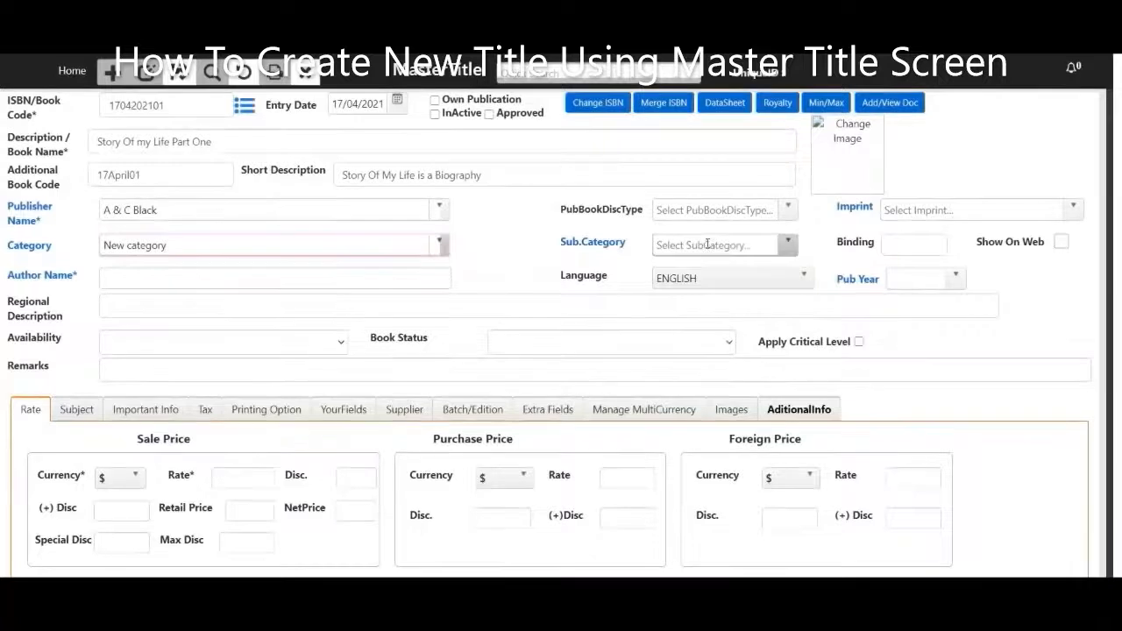
left_click(789, 246)
left_click(772, 270)
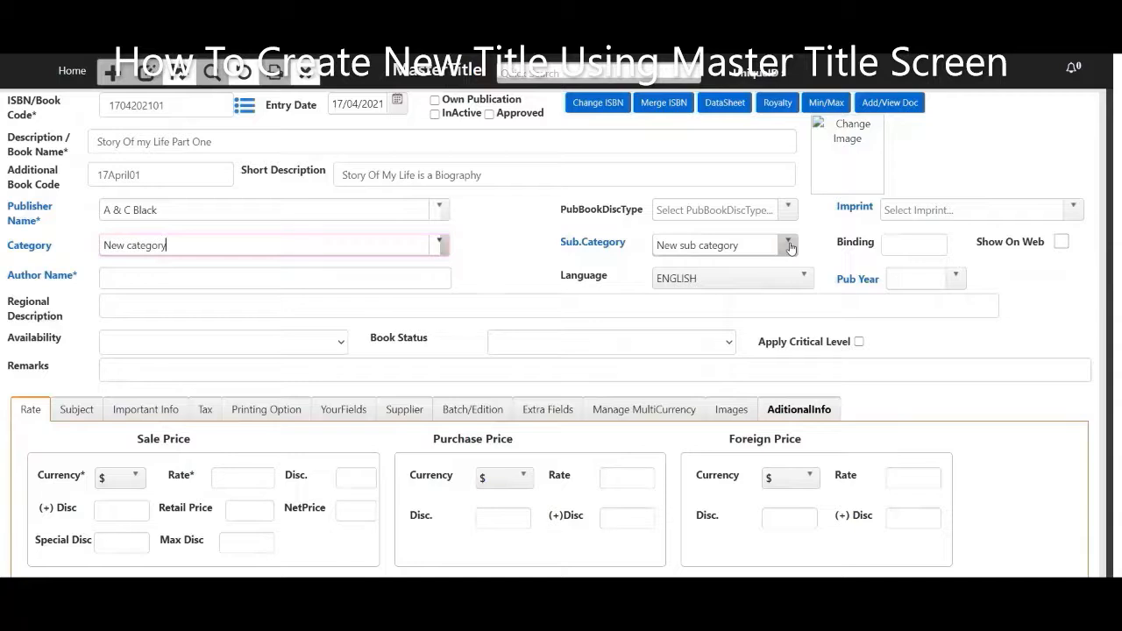
left_click(1061, 242)
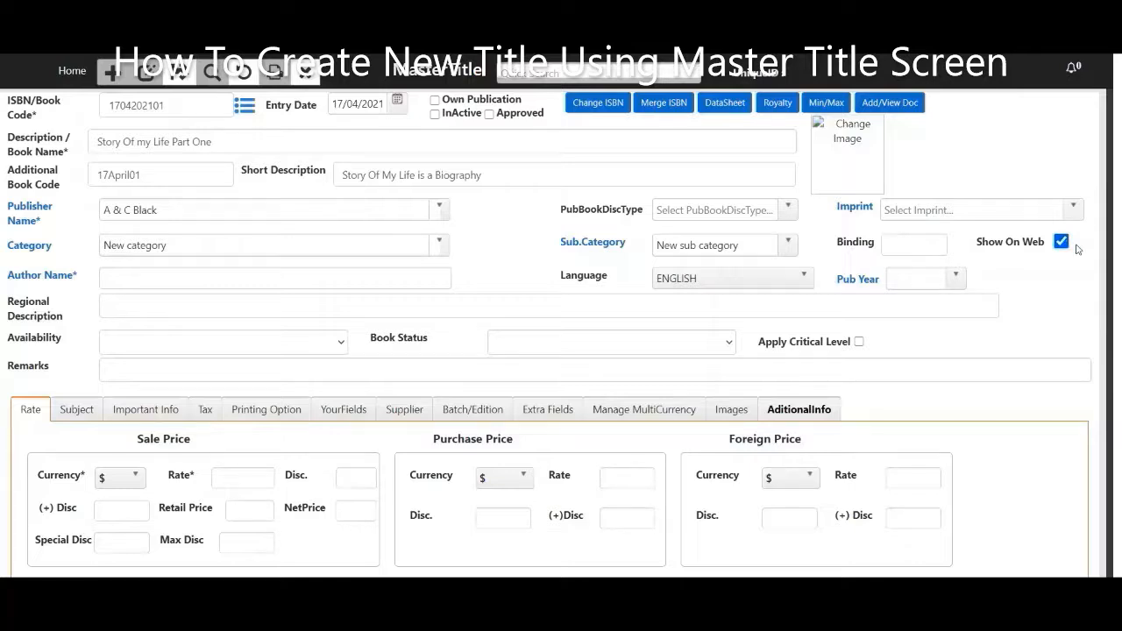
left_click(1060, 242)
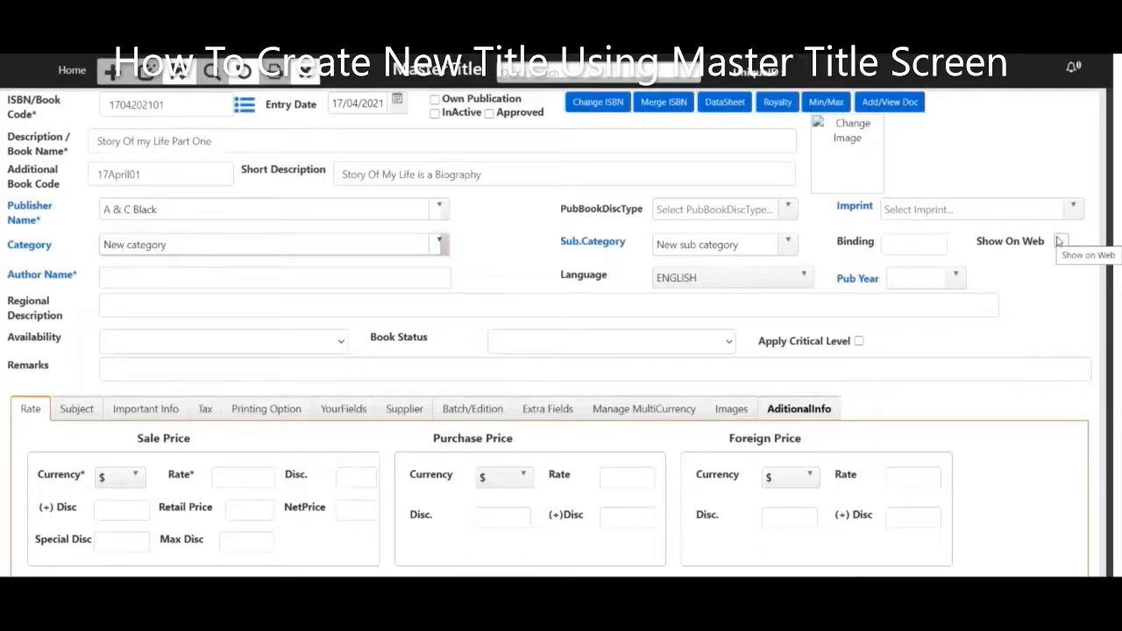
Enter the author's full name in Author Name and add it as a new author.
left_click(243, 279)
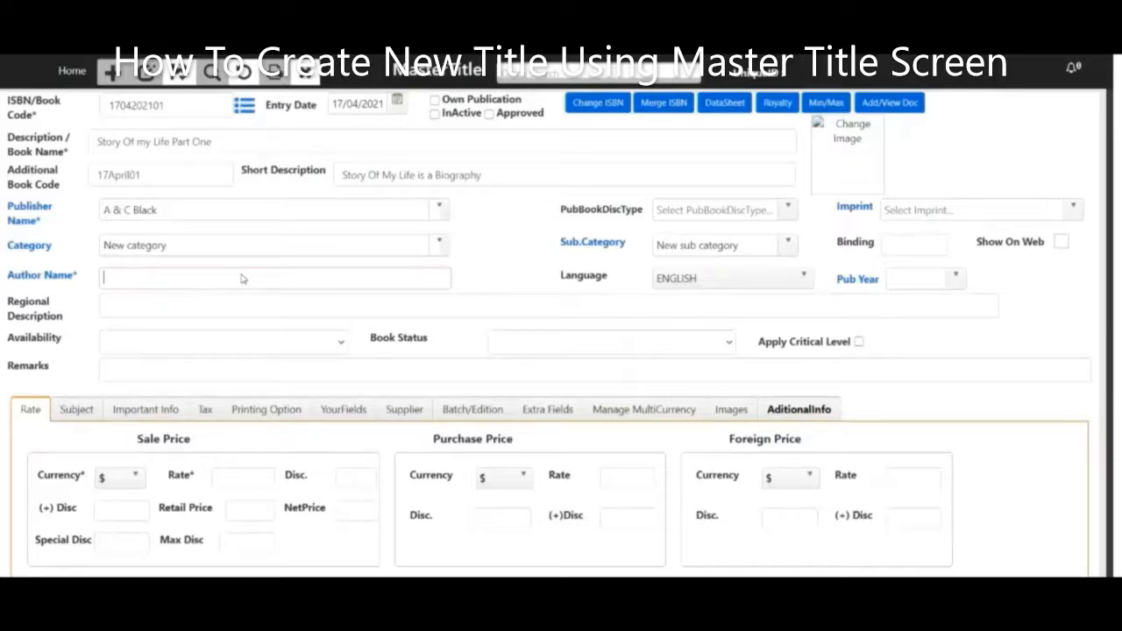
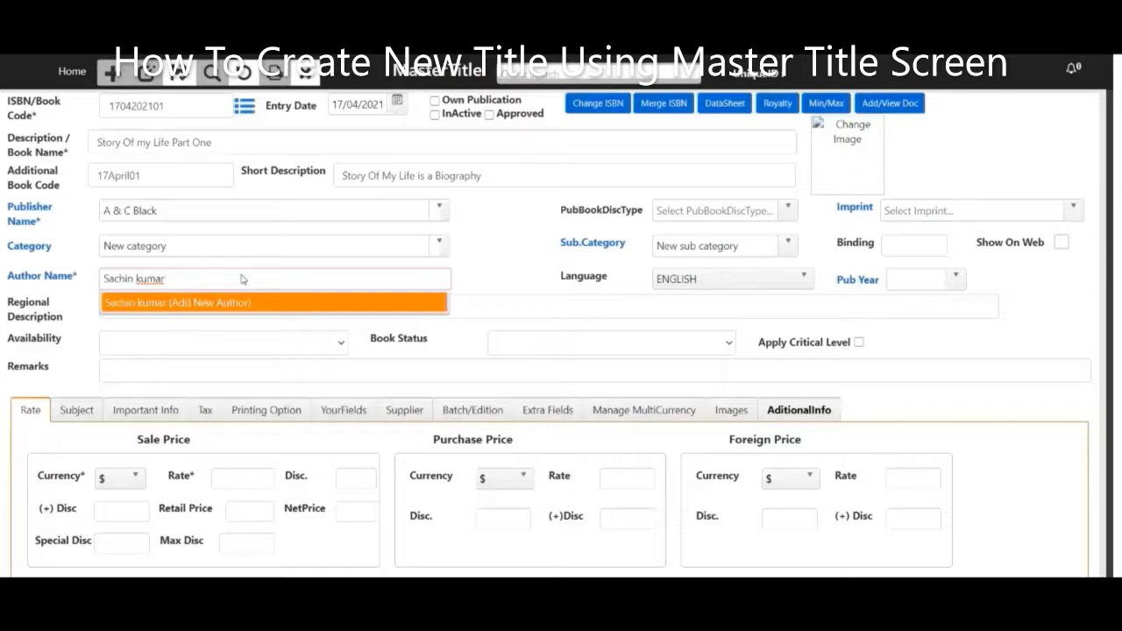
key("Return")
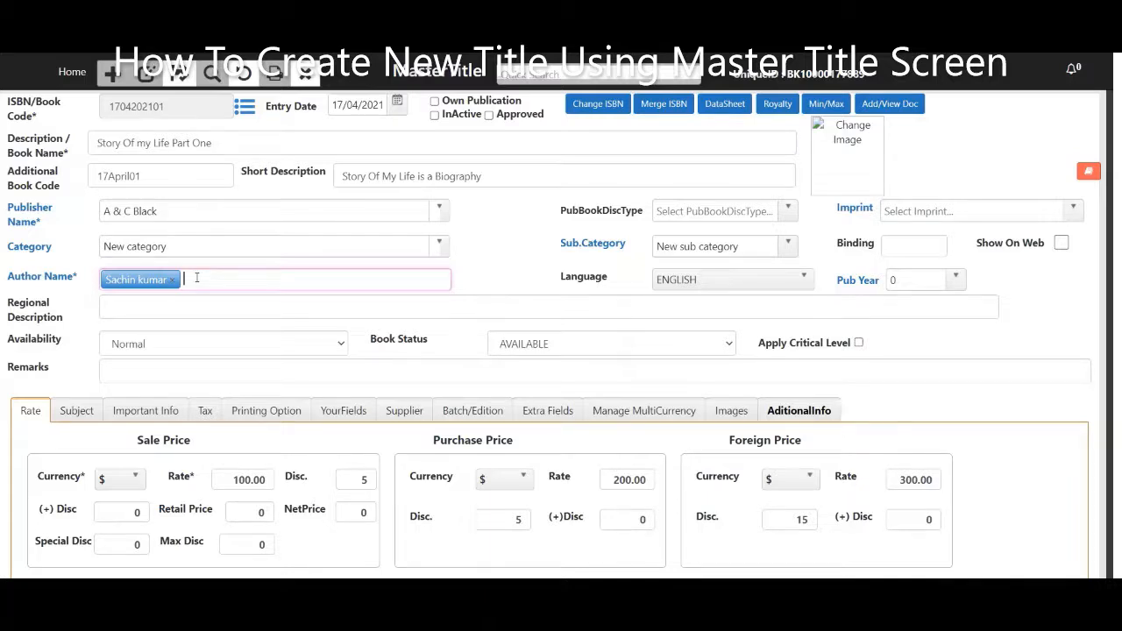
left_click(709, 279)
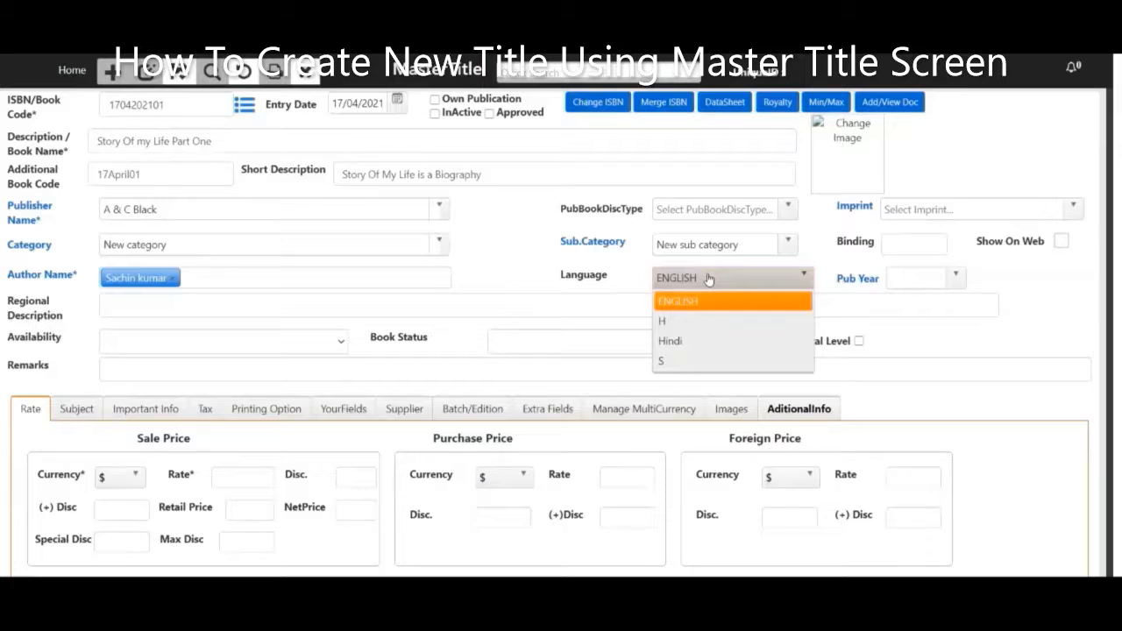
Set the language to Hindi and the publication year to 2021.
left_click(709, 278)
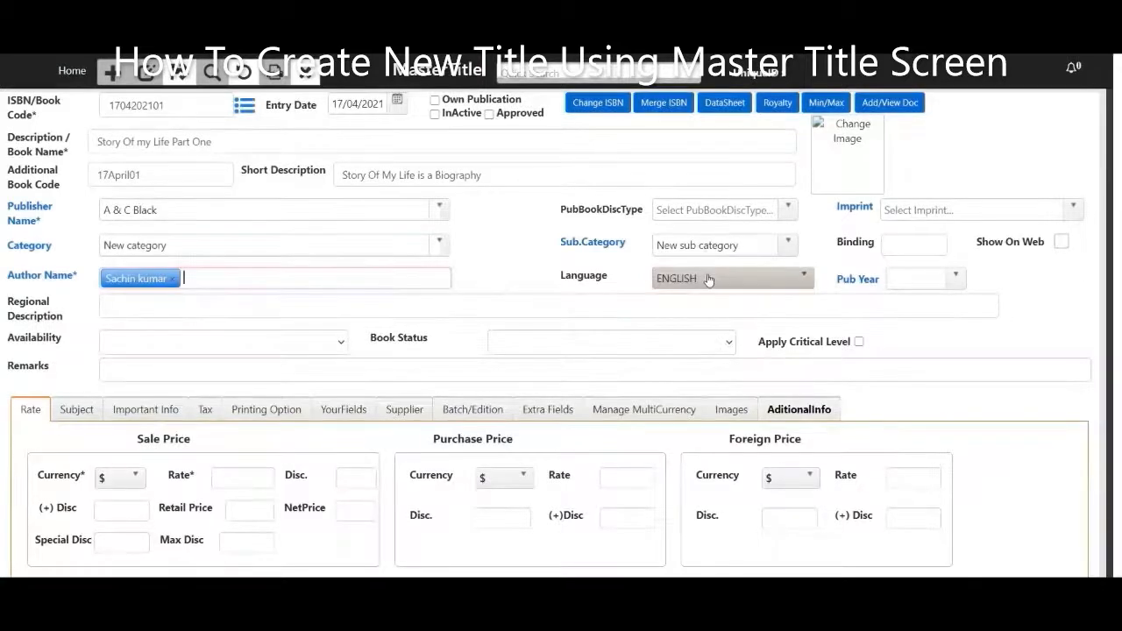
left_click(708, 279)
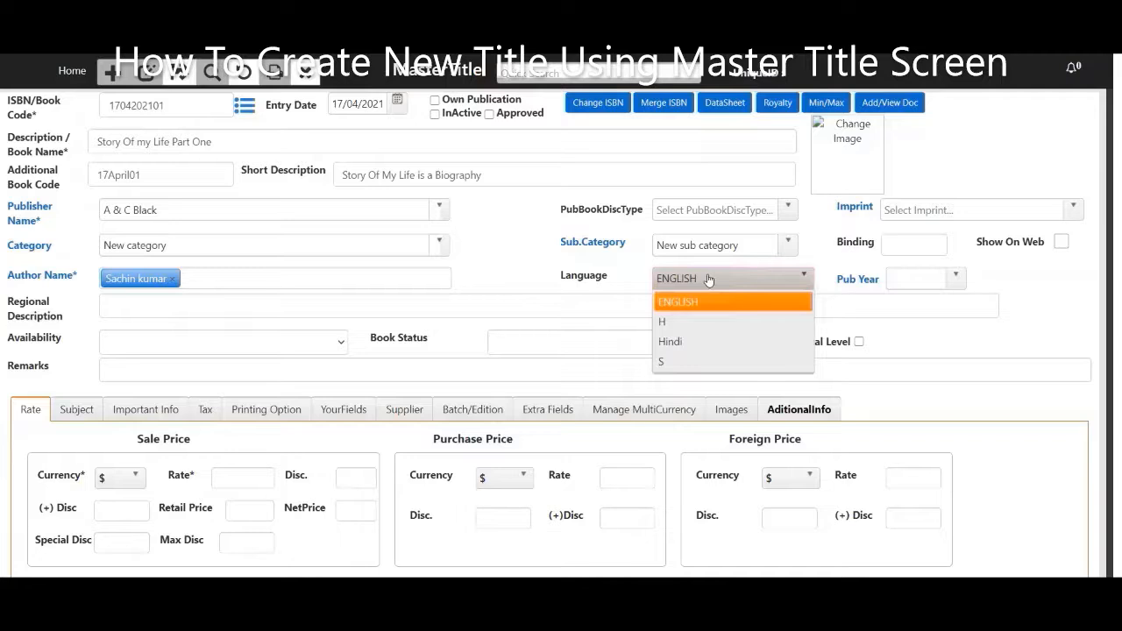
left_click(690, 342)
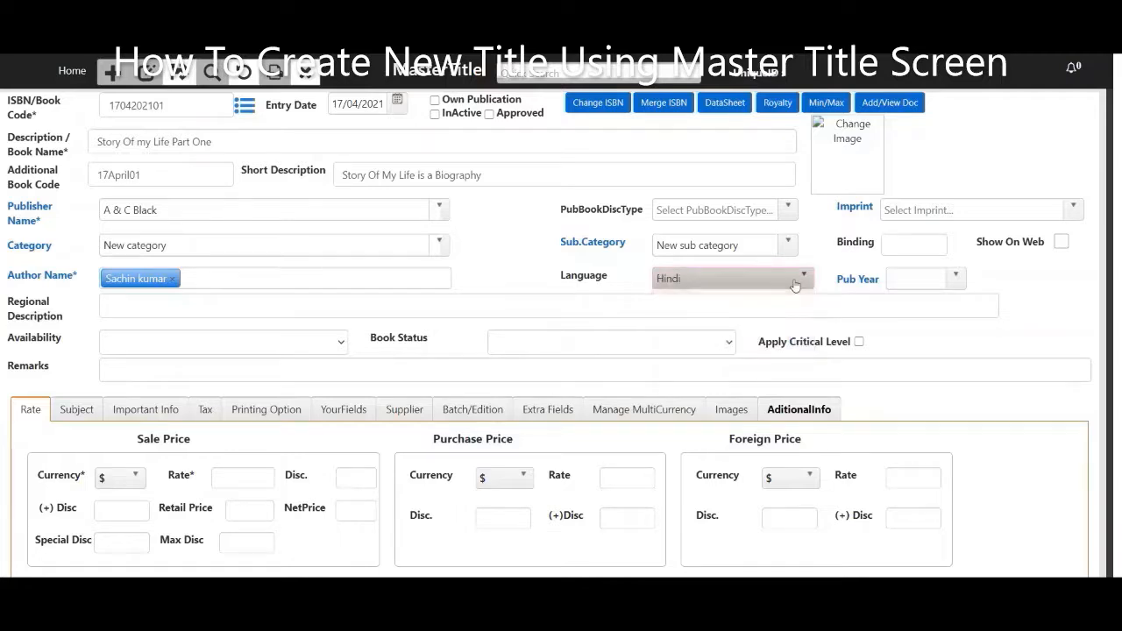
left_click(956, 279)
left_click(908, 296)
Set availability to Easy, book status AVAILABLE, and tick Apply Critical Level.
left_click(197, 302)
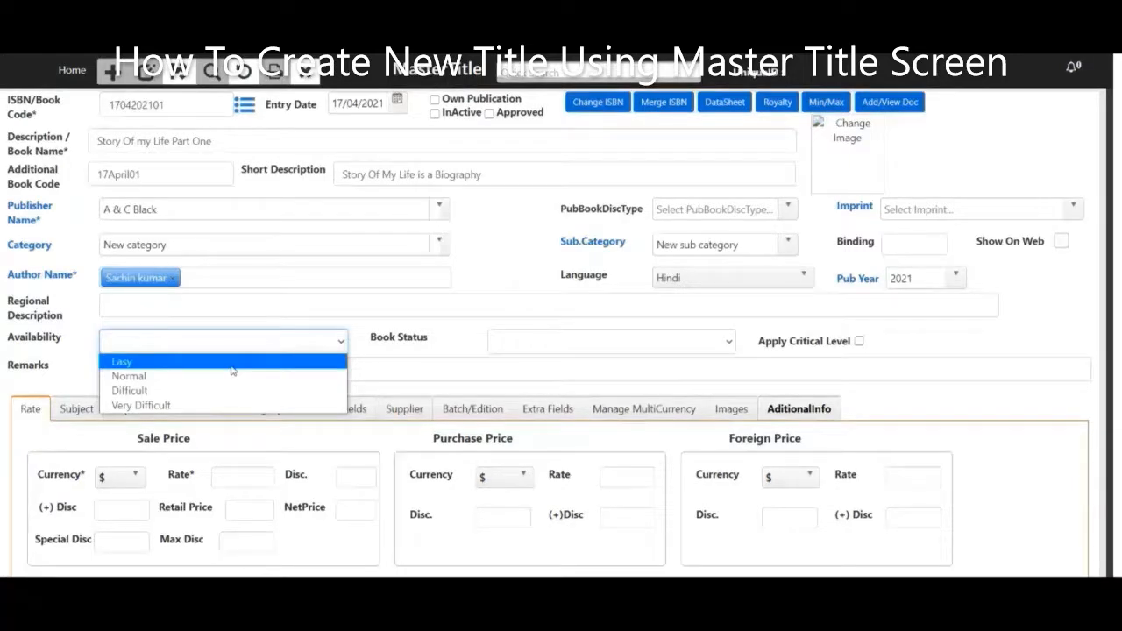
left_click(232, 365)
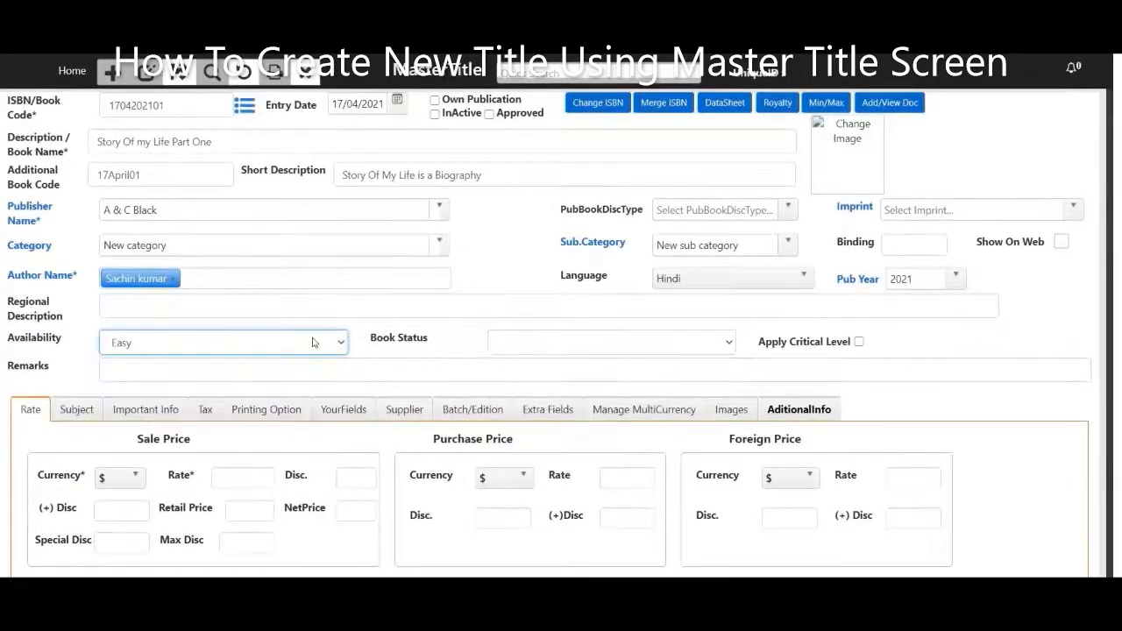
left_click(553, 351)
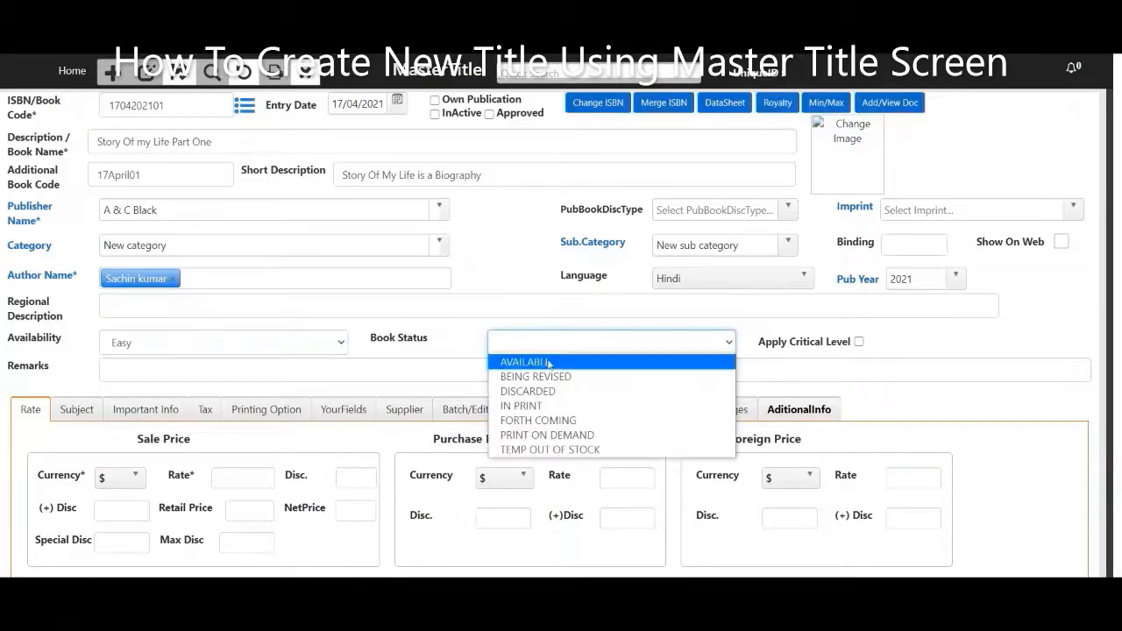
left_click(553, 362)
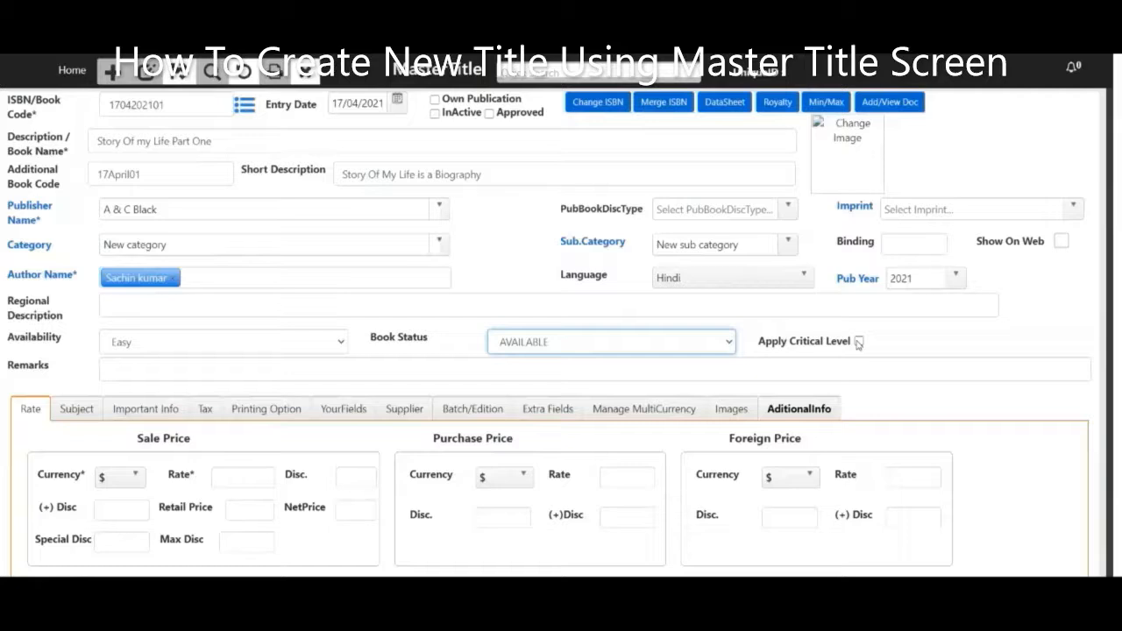
left_click(858, 342)
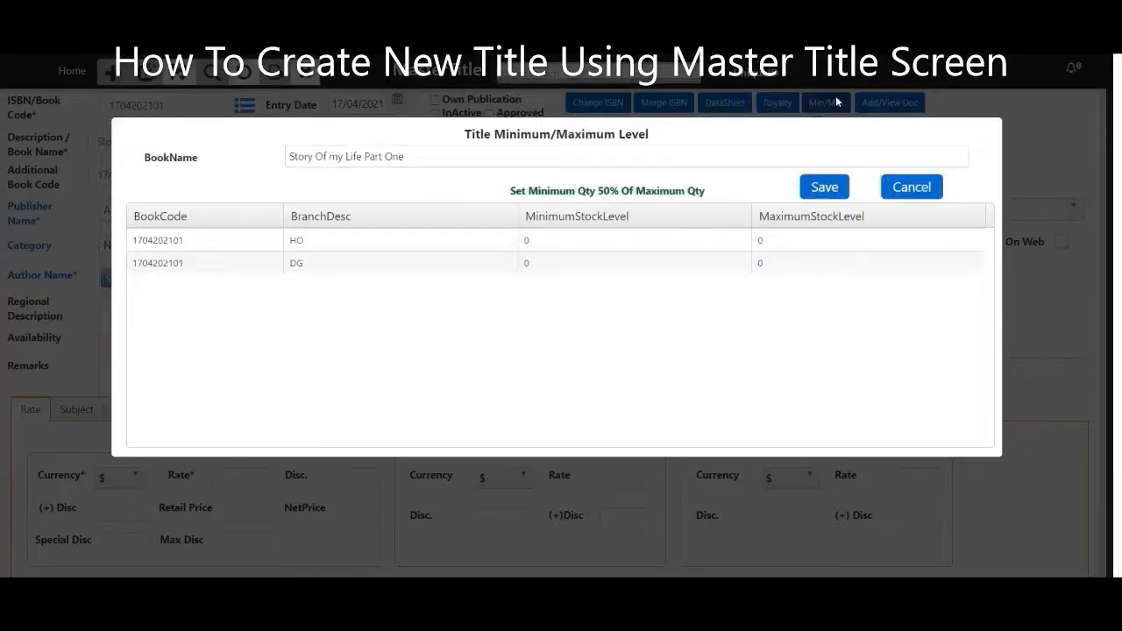
Close the minimum/maximum stock level window and scroll down the form.
left_click(836, 102)
scroll(171, 427, "down", 1)
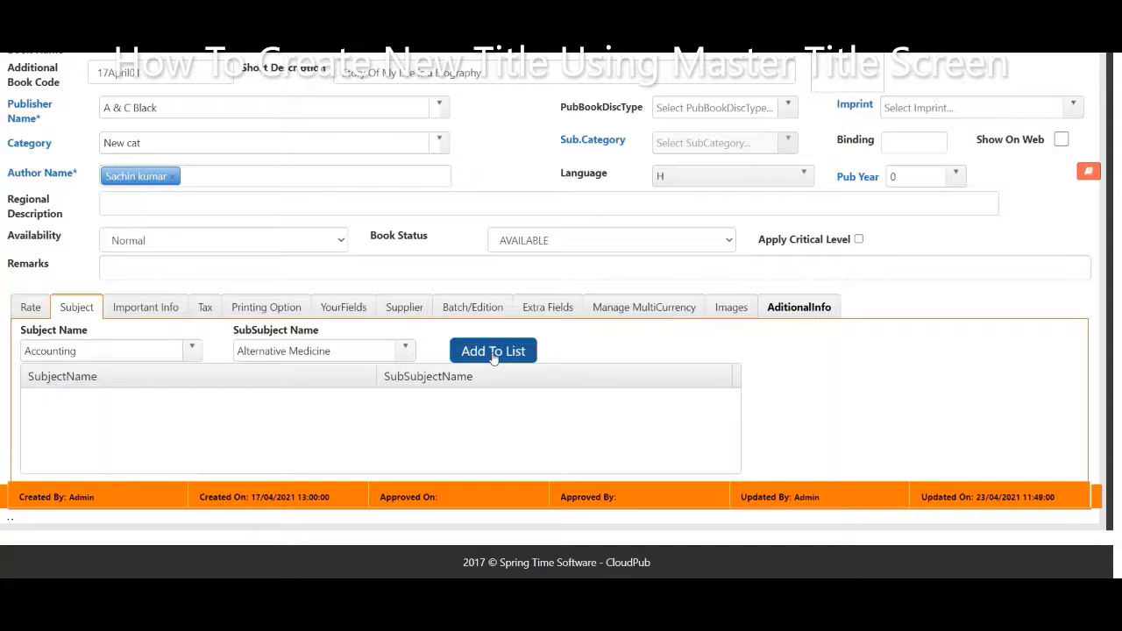
Add Accounting / Alternative Medicine to the subject list and bring up Important Info.
left_click(493, 353)
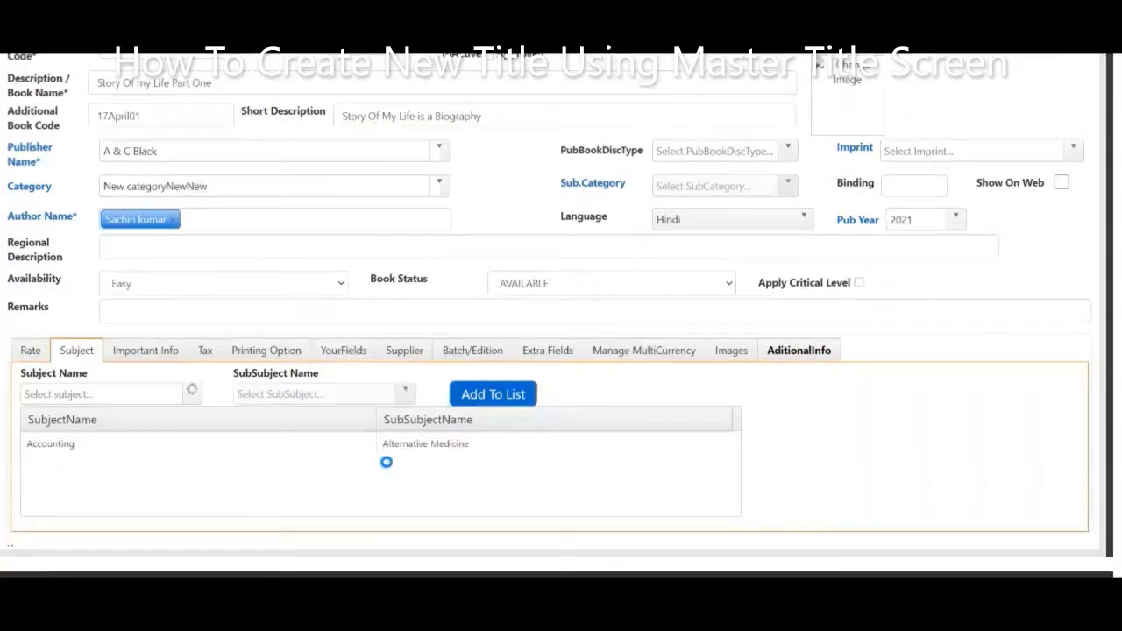
left_click(155, 354)
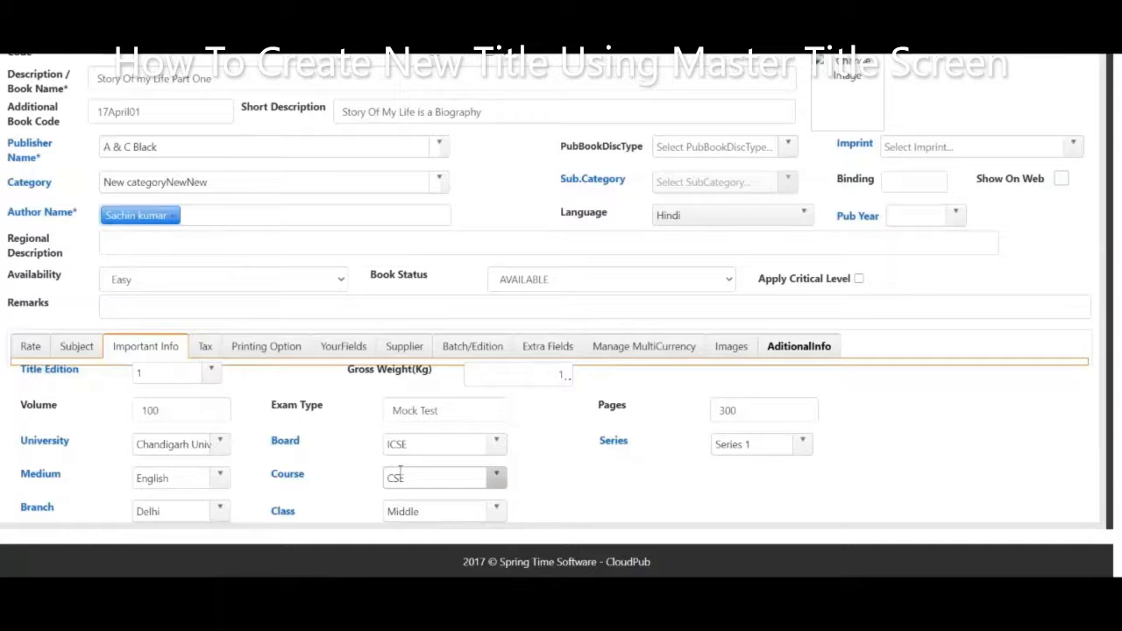
Switch to the Tax section, where HS and GST fields are still empty.
left_click(205, 346)
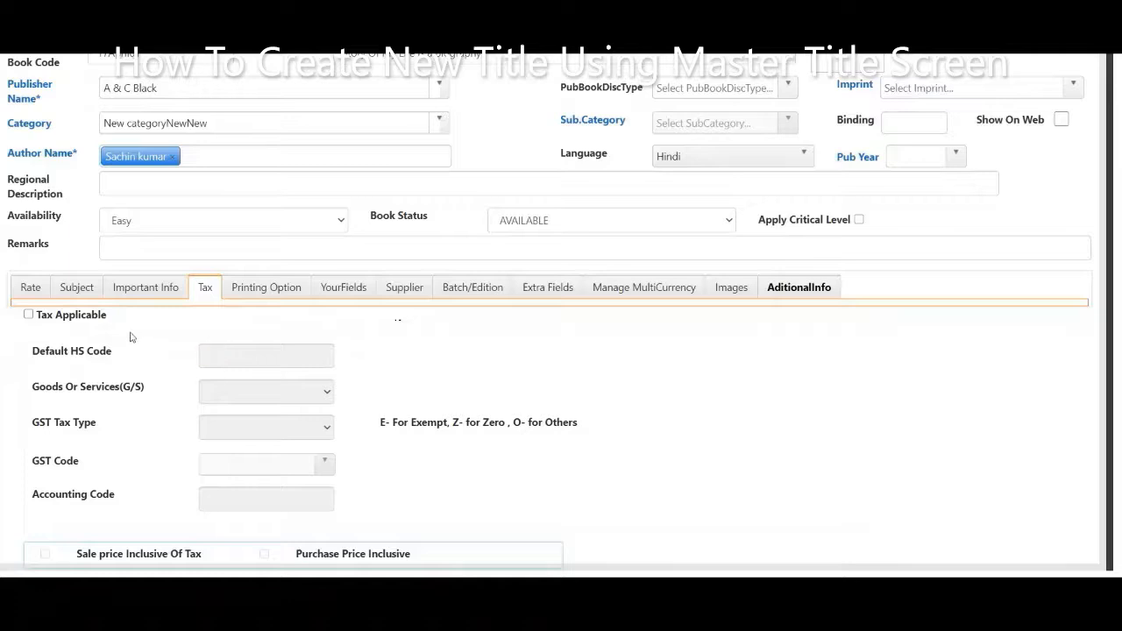
Make tax applicable to the title with default HS code 4909.
left_click(27, 315)
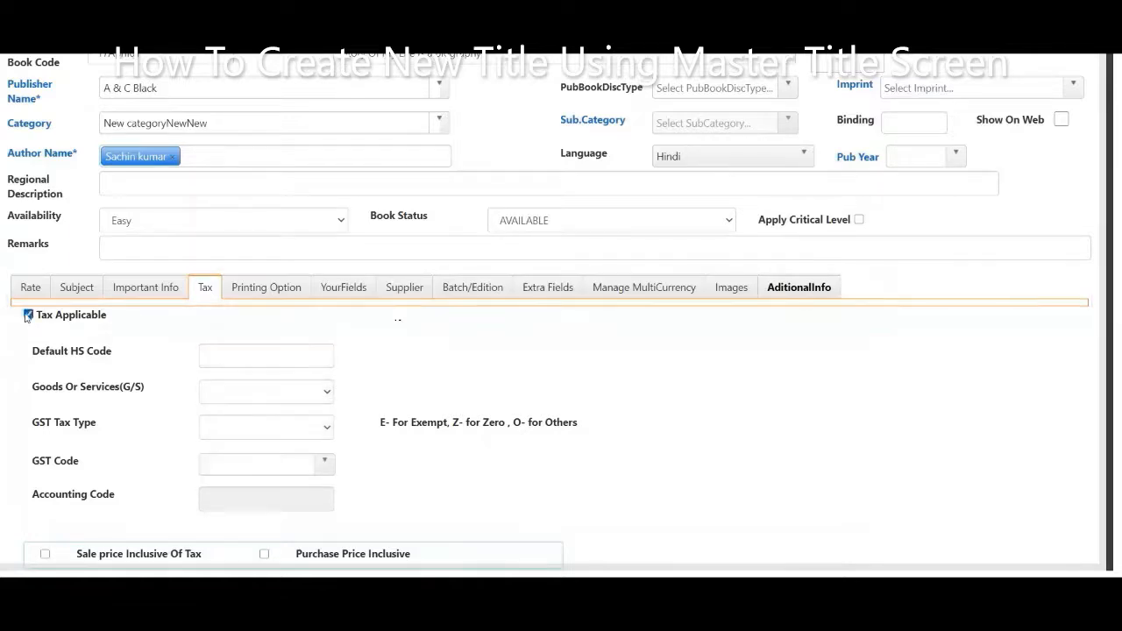
left_click(215, 355)
type("4909")
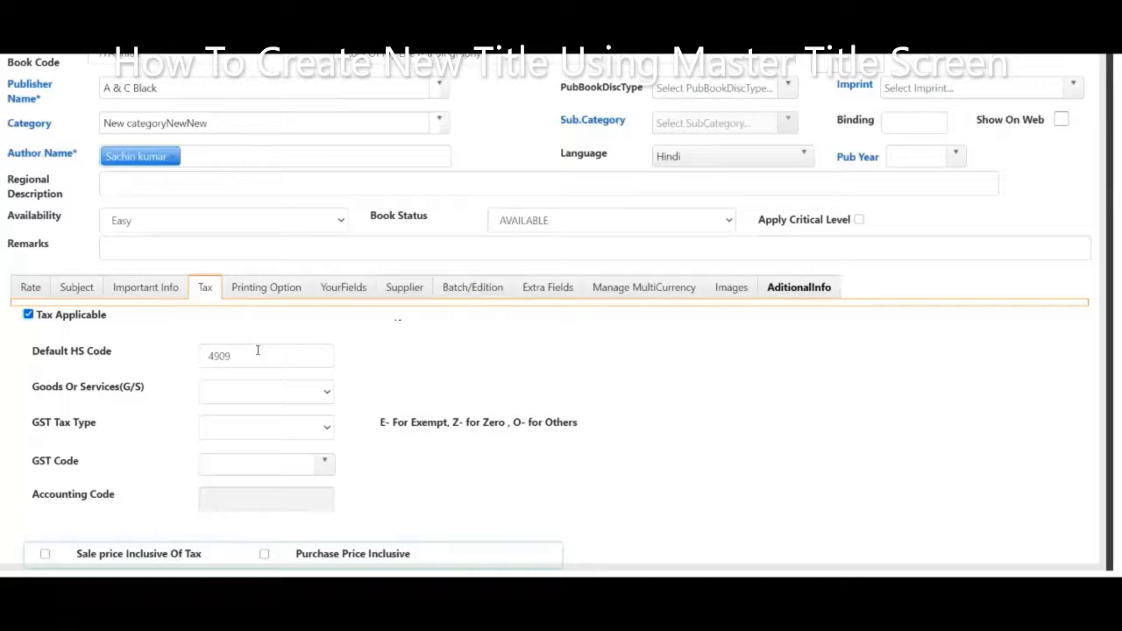
Classify the title as Goods with GST tax type E and GST code GST5%.
left_click(265, 392)
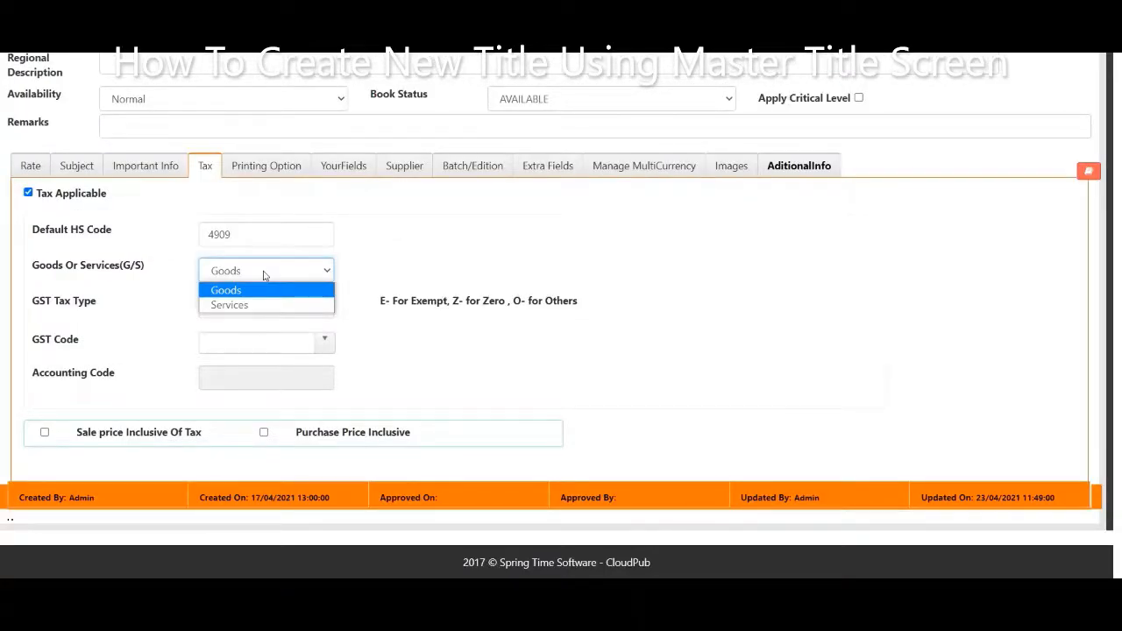
left_click(256, 289)
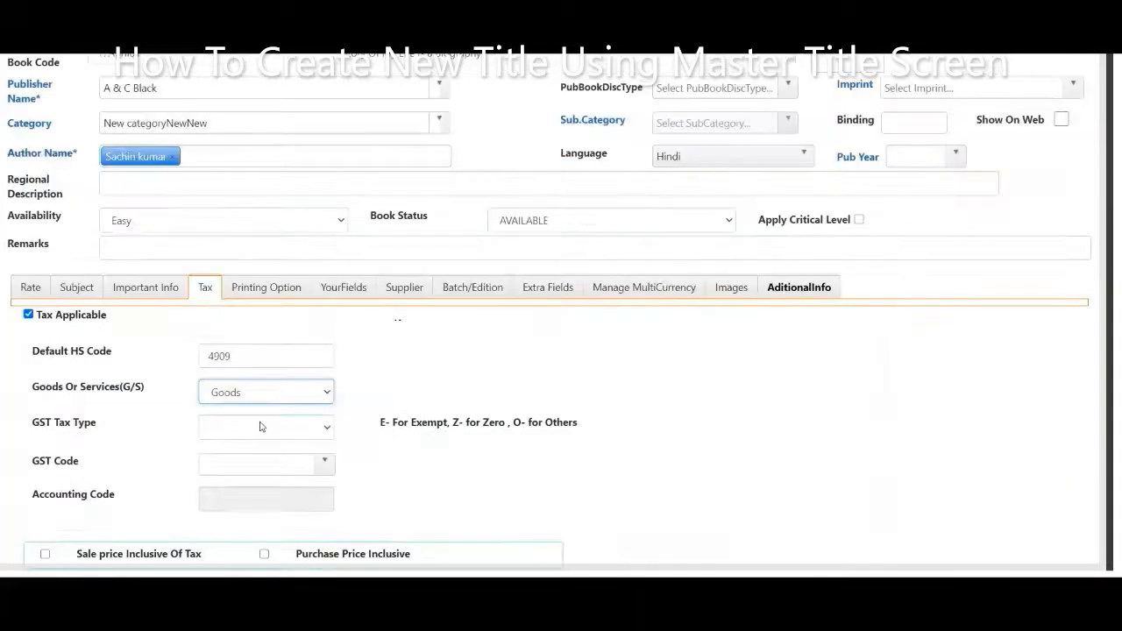
left_click(260, 426)
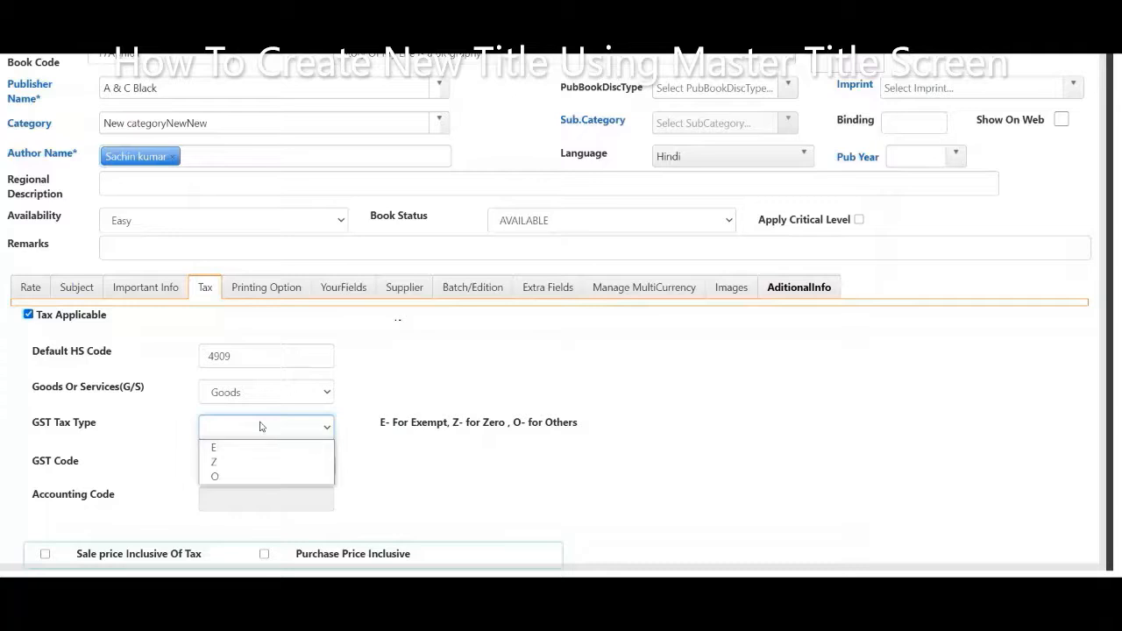
left_click(251, 455)
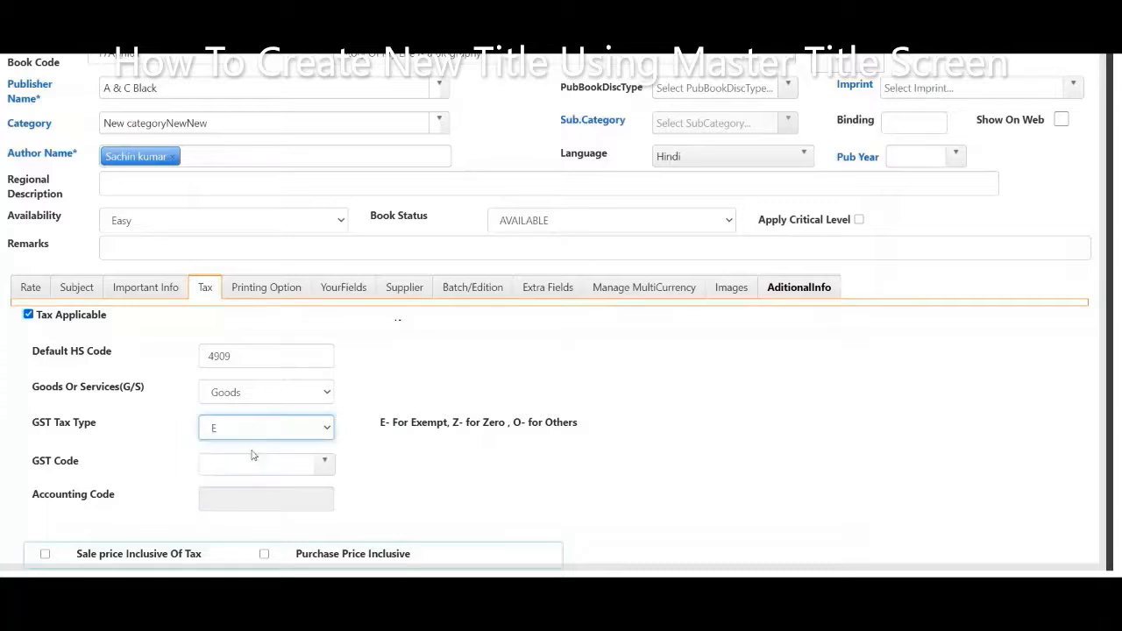
left_click(331, 467)
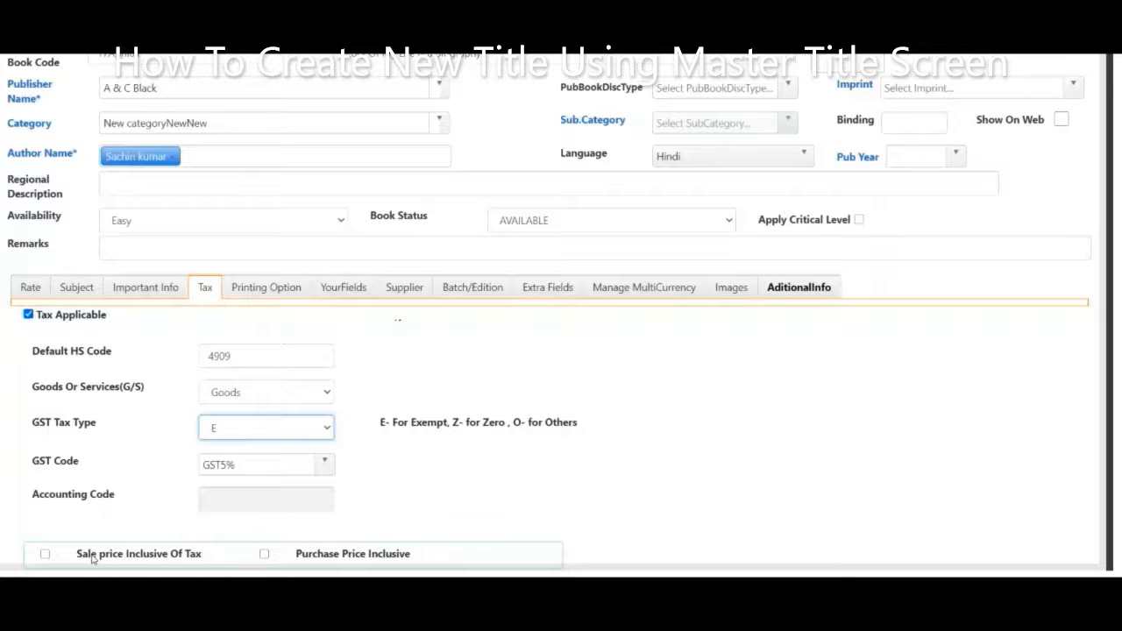
Leave the sale price exclusive of tax and mark the purchase price tax inclusive, then show YourFields.
left_click(45, 554)
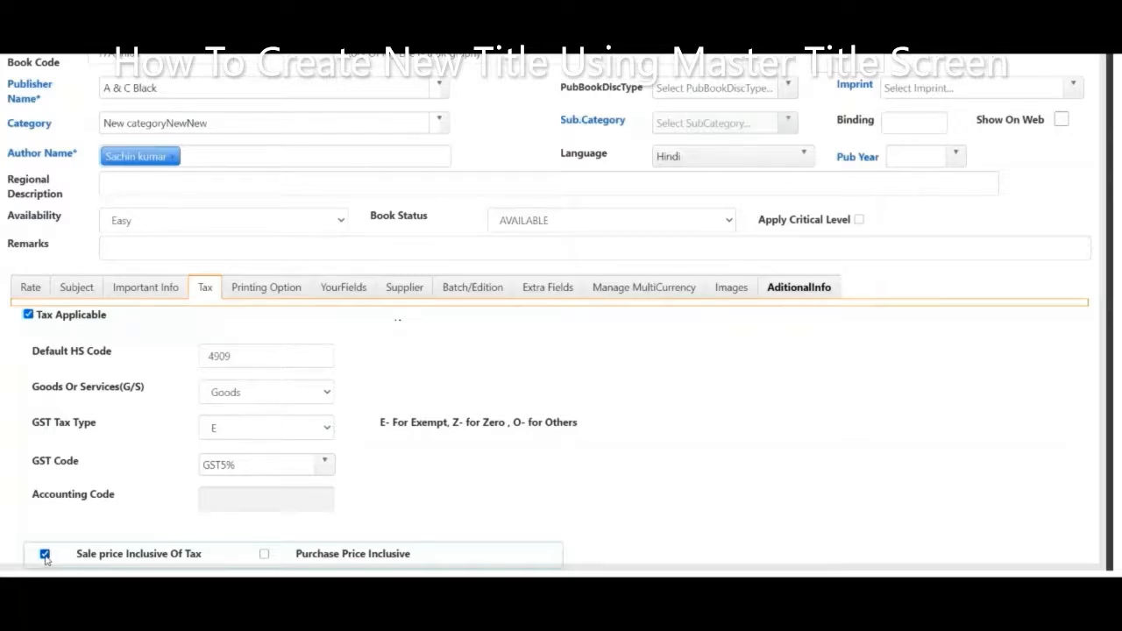
left_click(45, 555)
left_click(264, 555)
left_click(344, 288)
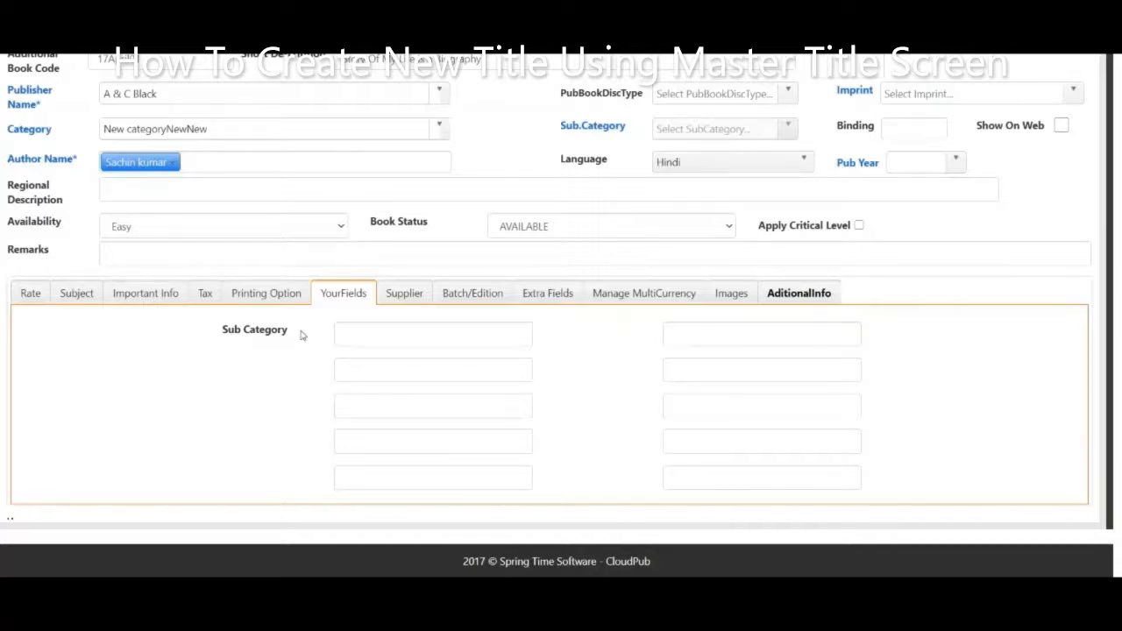
Select the Sub Category label and the first custom field box, then show the title's suppliers.
left_click_drag(301, 335, 205, 346)
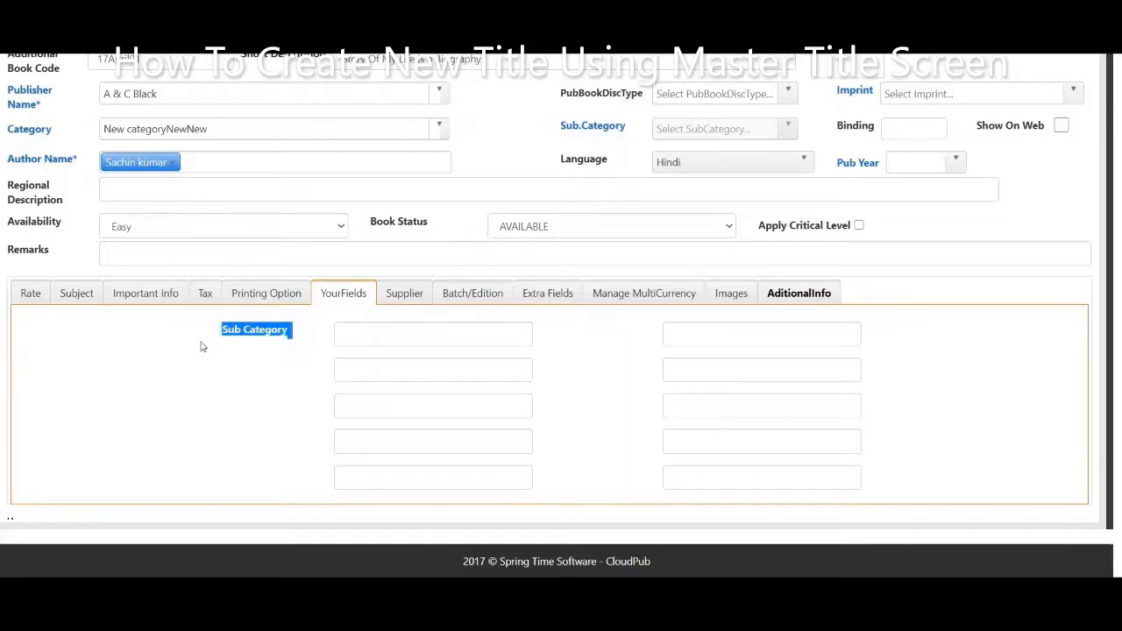
left_click(456, 333)
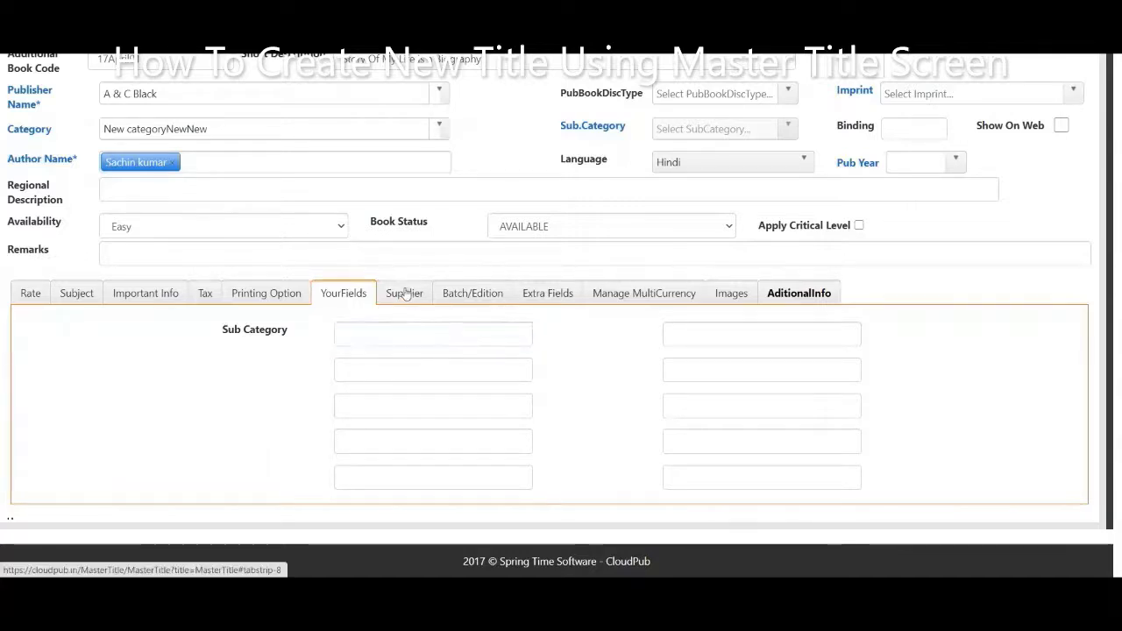
left_click(404, 293)
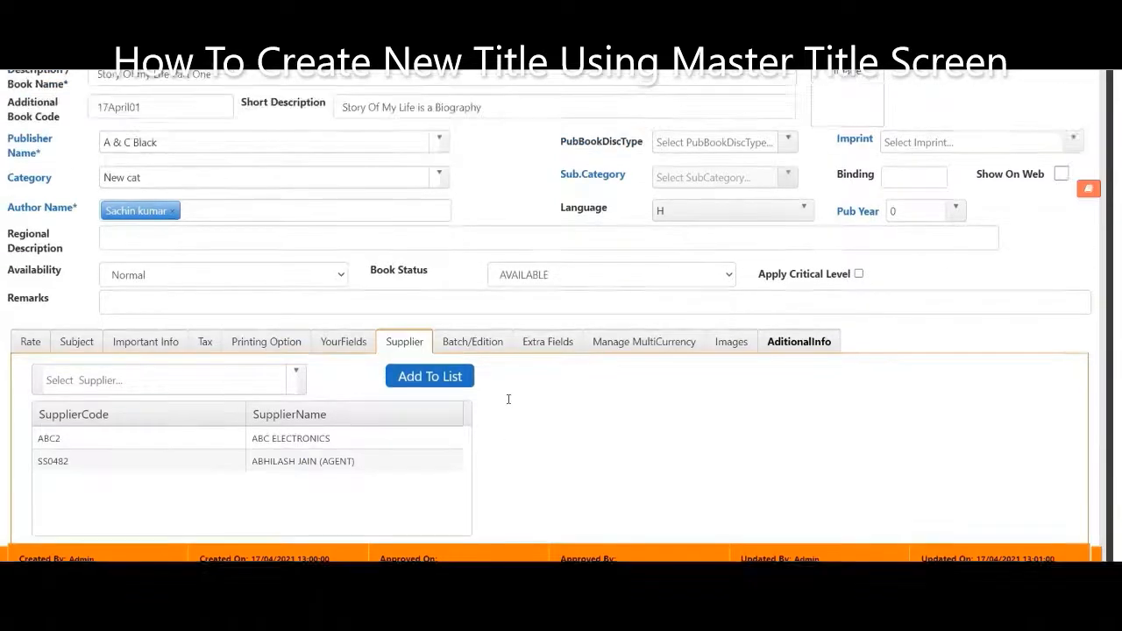
Save the new title record and acknowledge the Data Saved message.
scroll(508, 399, "up", 3)
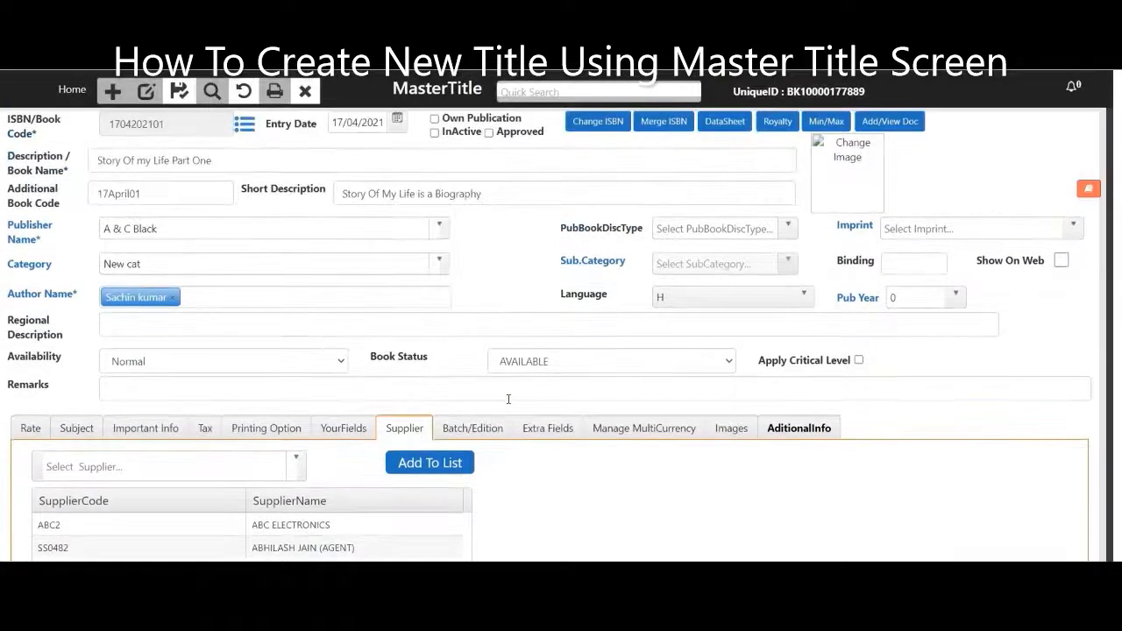
left_click(177, 100)
left_click(687, 114)
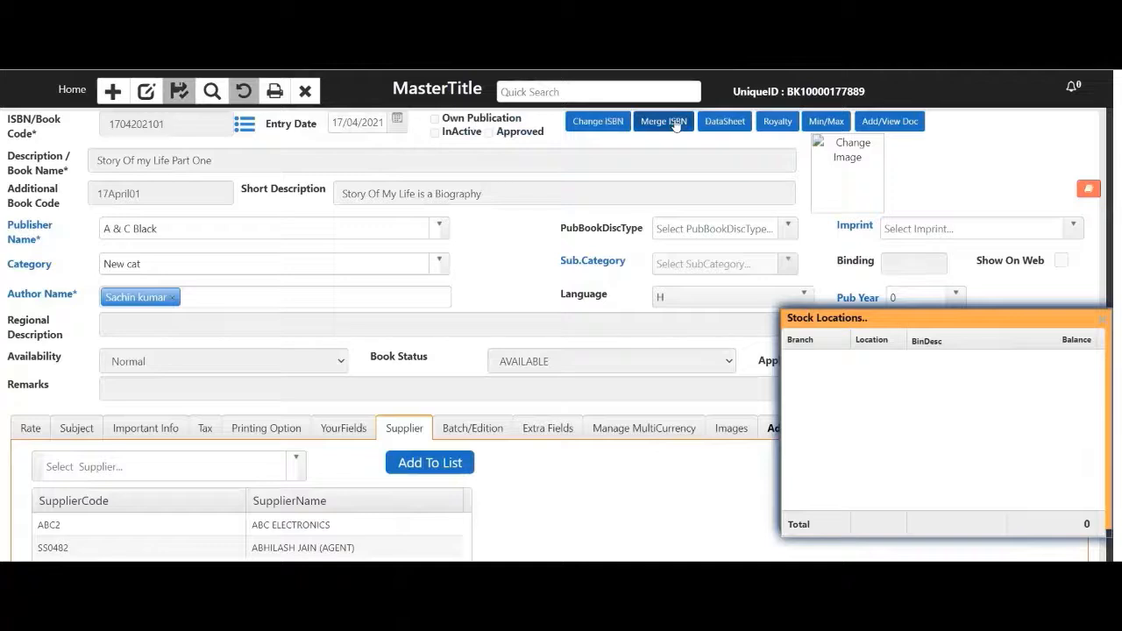